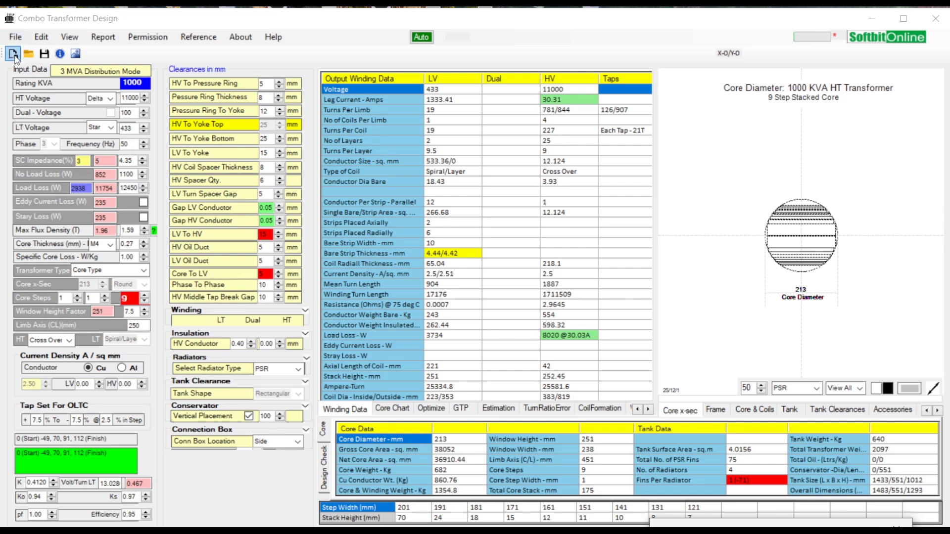
Step: Start a new design with KVA 1000, keeping it at 3 phases
{"action": "left_click", "coordinate": [13, 54]}
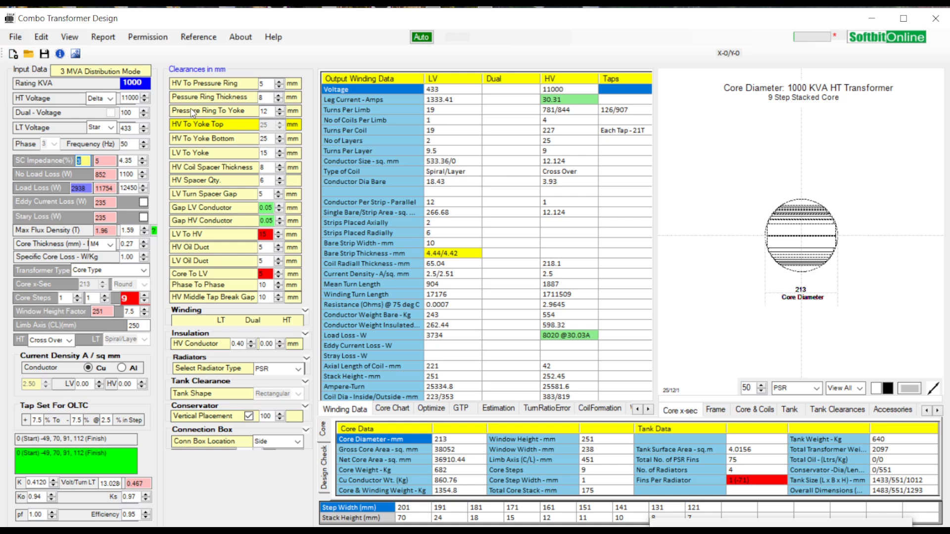
{"action": "left_click", "coordinate": [13, 54]}
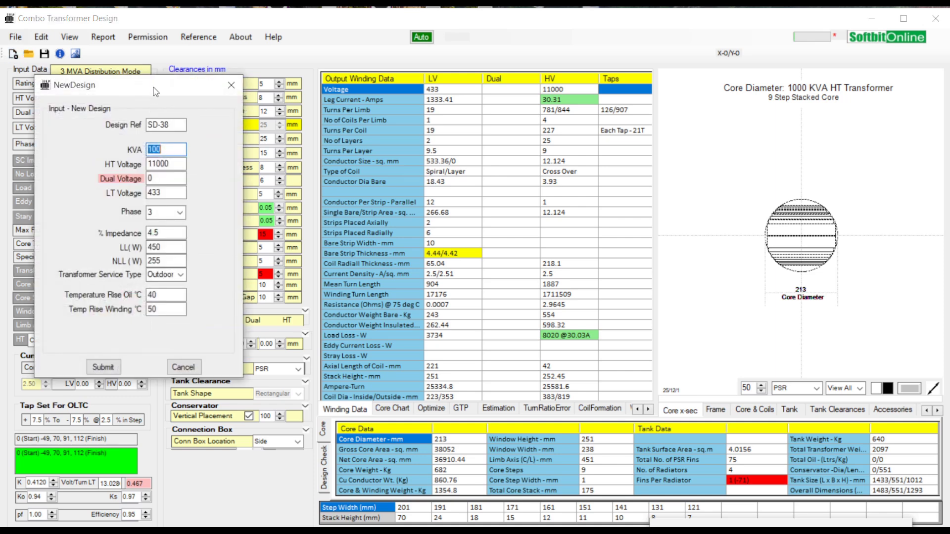
{"action": "left_click_drag", "start_coordinate": [154, 87], "coordinate": [353, 89]}
{"action": "left_click", "coordinate": [358, 148]}
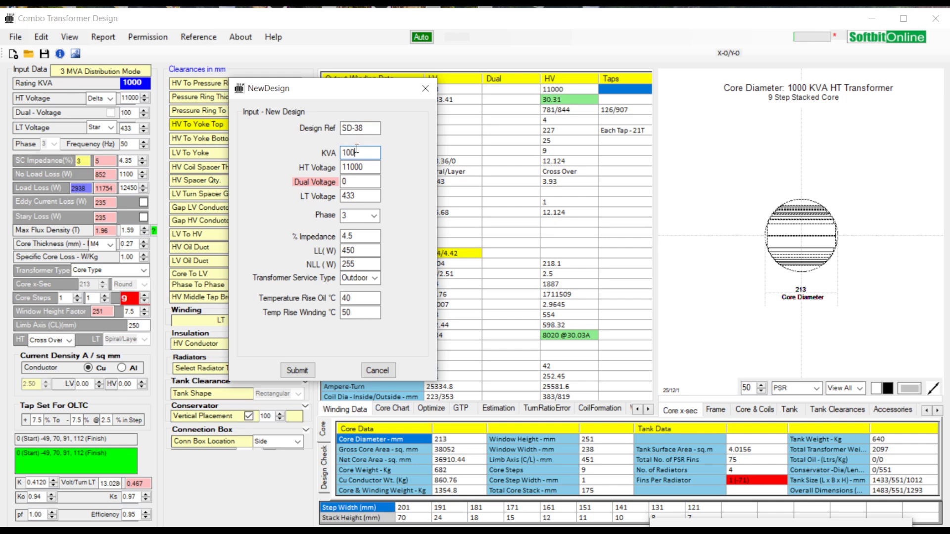
{"action": "type", "text": "0"}
{"action": "left_click", "coordinate": [366, 169]}
{"action": "left_click", "coordinate": [373, 215]}
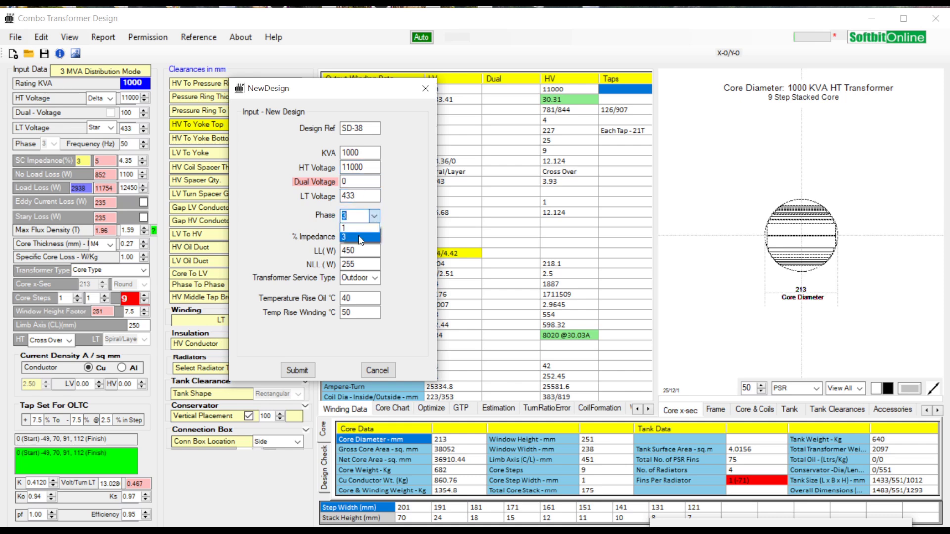
{"action": "left_click", "coordinate": [360, 240]}
Step: Enter 4.75% impedance, 12500 W load loss and 1150 W no-load loss, then submit
{"action": "left_click", "coordinate": [351, 236]}
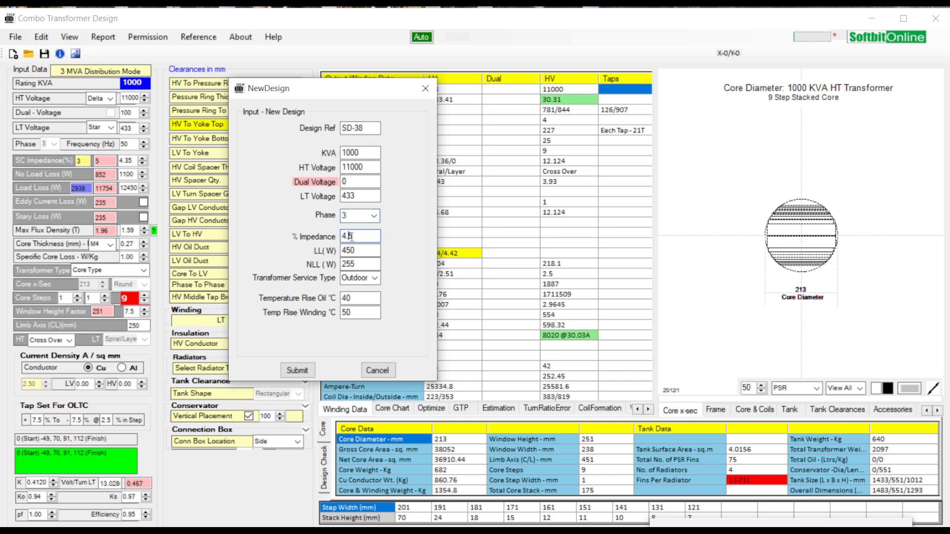
{"action": "type", "text": "7"}
{"action": "left_click", "coordinate": [355, 252]}
{"action": "left_click", "coordinate": [355, 261]}
{"action": "left_click", "coordinate": [346, 251]}
{"action": "left_click_drag", "start_coordinate": [358, 250], "coordinate": [341, 251]}
{"action": "type", "text": "12500"}
{"action": "key", "text": "Tab"}
{"action": "type", "text": "11"}
{"action": "left_click", "coordinate": [296, 371]}
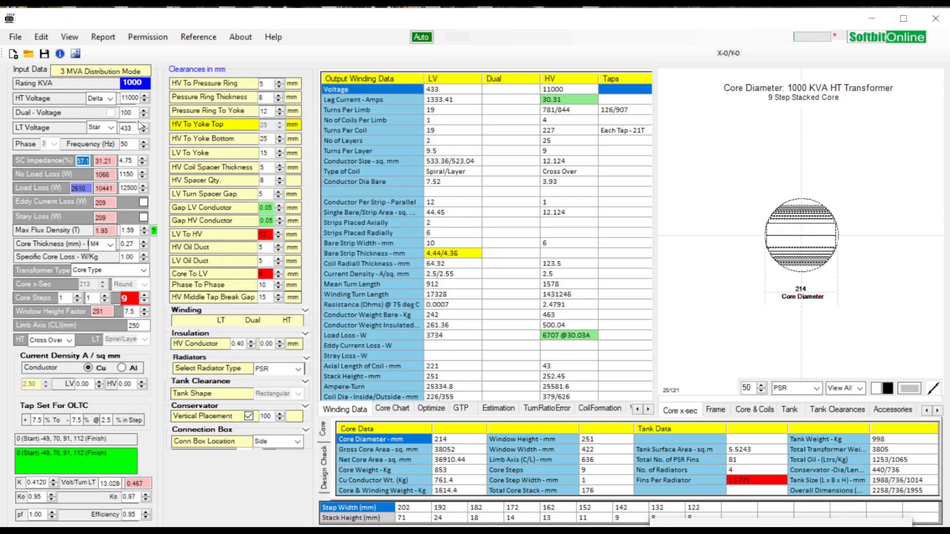
Step: Load the 1000Cu.tdn design and show its Core & Coils assembly drawing
{"action": "left_click", "coordinate": [28, 56]}
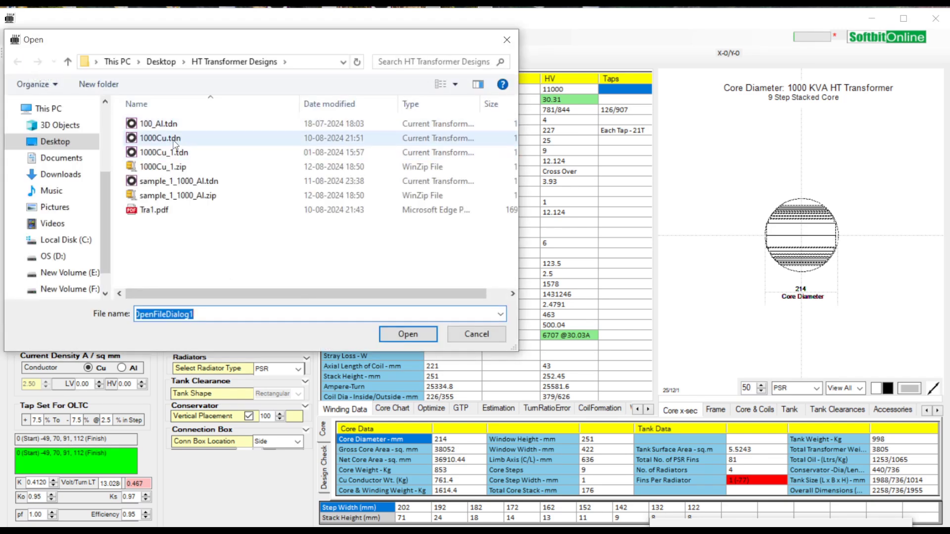
{"action": "left_click", "coordinate": [174, 142]}
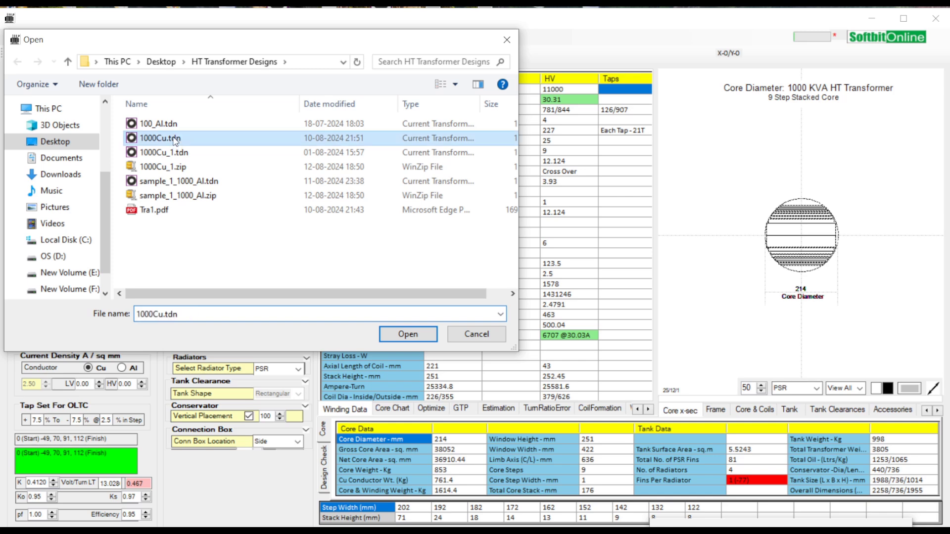
{"action": "left_click", "coordinate": [393, 332]}
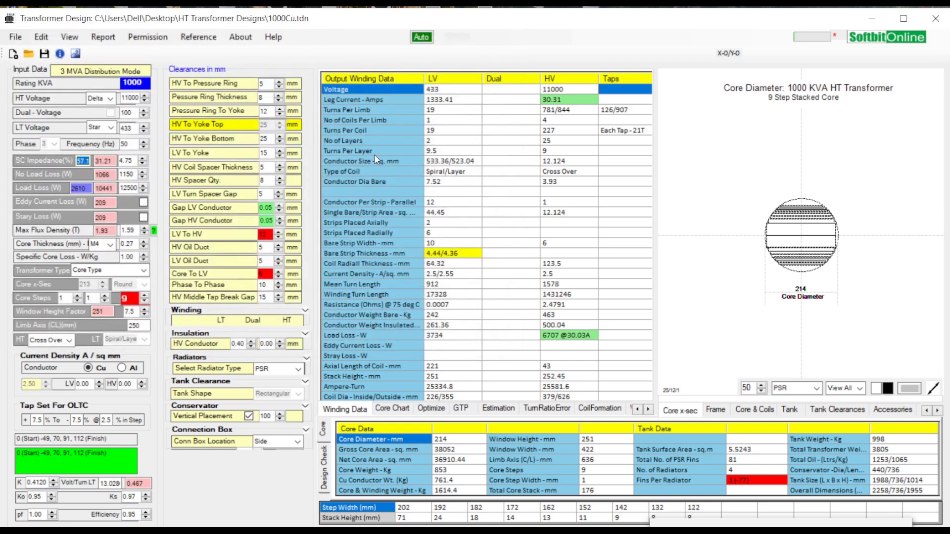
{"action": "left_click", "coordinate": [756, 409]}
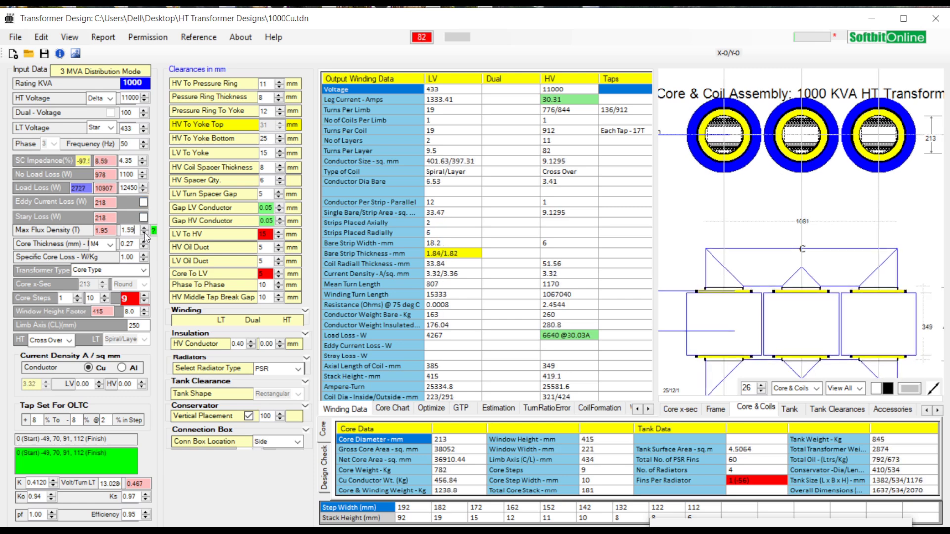
Step: Lower the maximum flux density to 1.55 T, then raise it back to 1.59 T
{"action": "left_click", "coordinate": [144, 234]}
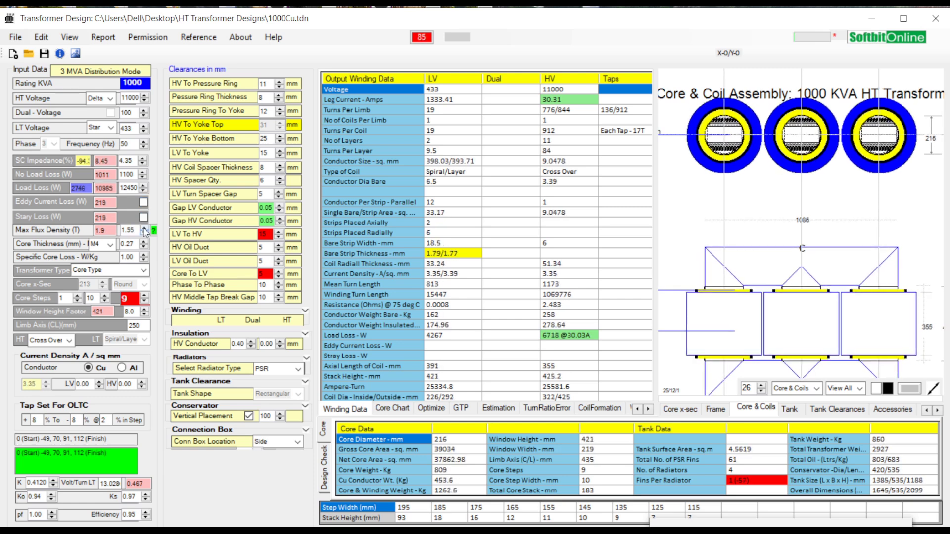
{"action": "left_click", "coordinate": [144, 229]}
{"action": "left_click", "coordinate": [144, 229]}
{"action": "left_click", "coordinate": [144, 229]}
{"action": "left_click", "coordinate": [144, 229]}
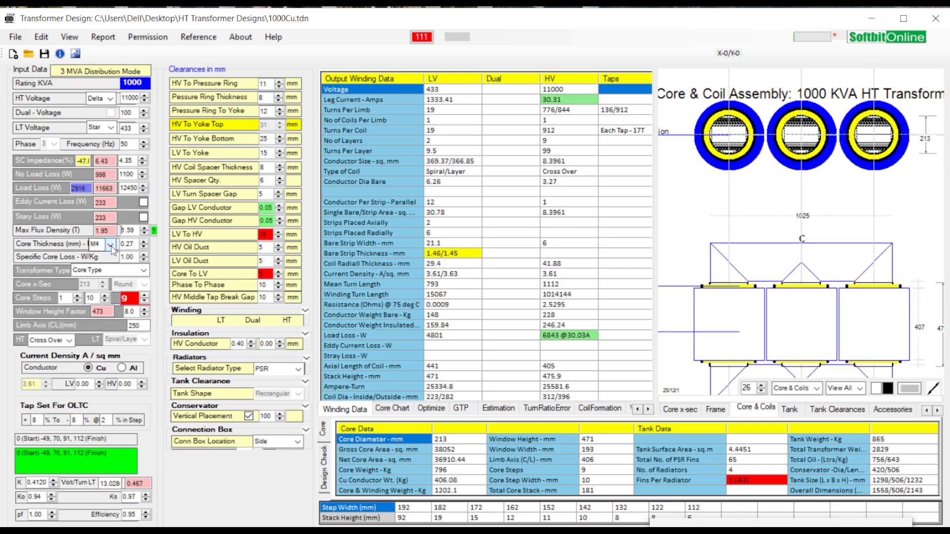
Step: Cycle the core grade through M3, M4, M5 and M6, ending on M4
{"action": "left_click", "coordinate": [110, 245]}
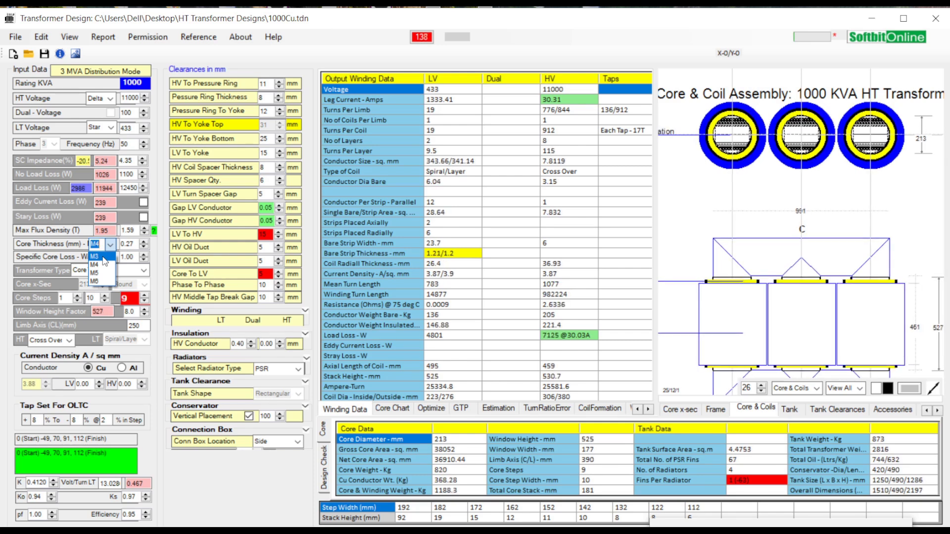
{"action": "left_click", "coordinate": [102, 257]}
{"action": "left_click", "coordinate": [111, 245]}
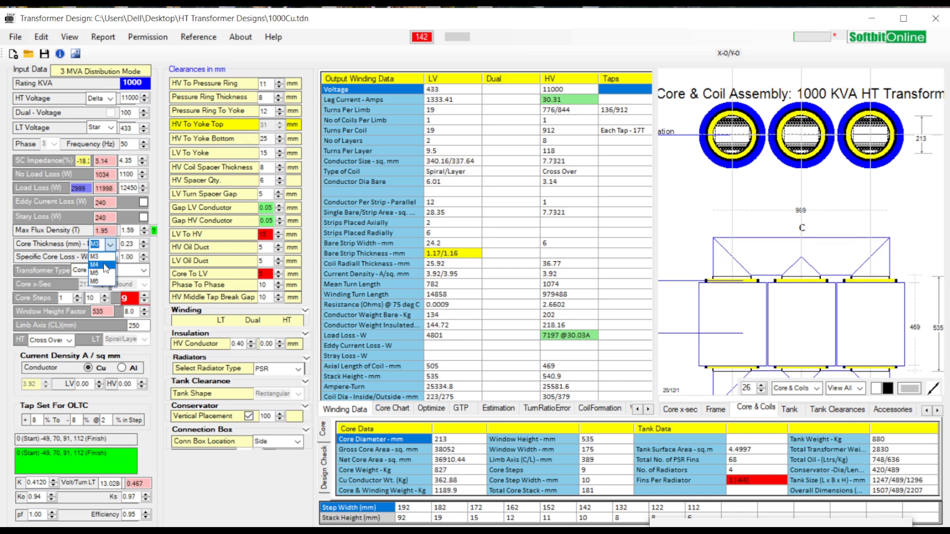
{"action": "left_click", "coordinate": [104, 266]}
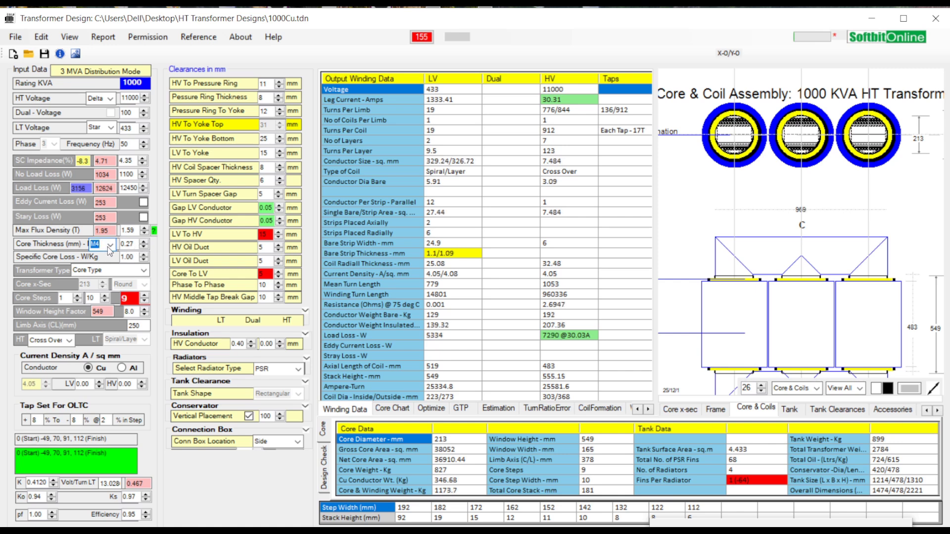
{"action": "left_click", "coordinate": [111, 245]}
{"action": "left_click", "coordinate": [99, 273]}
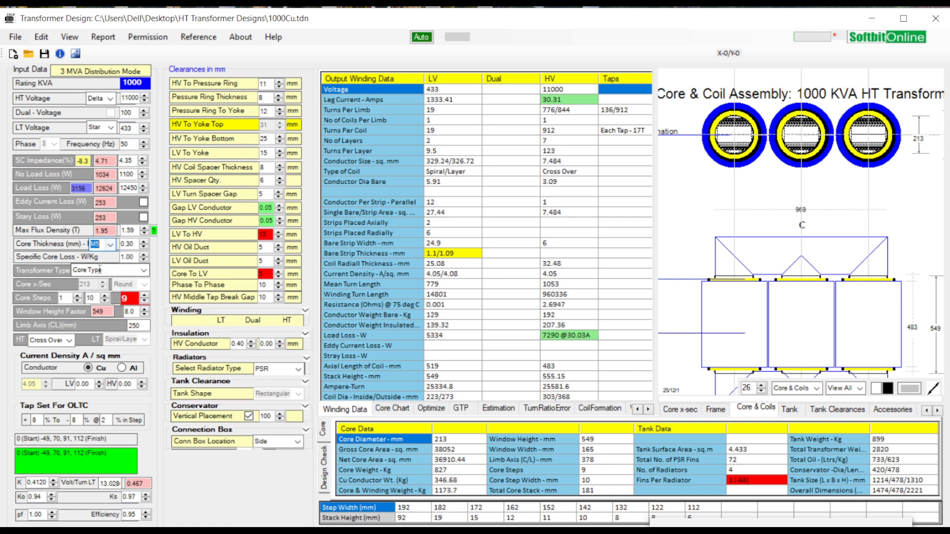
{"action": "left_click", "coordinate": [111, 246]}
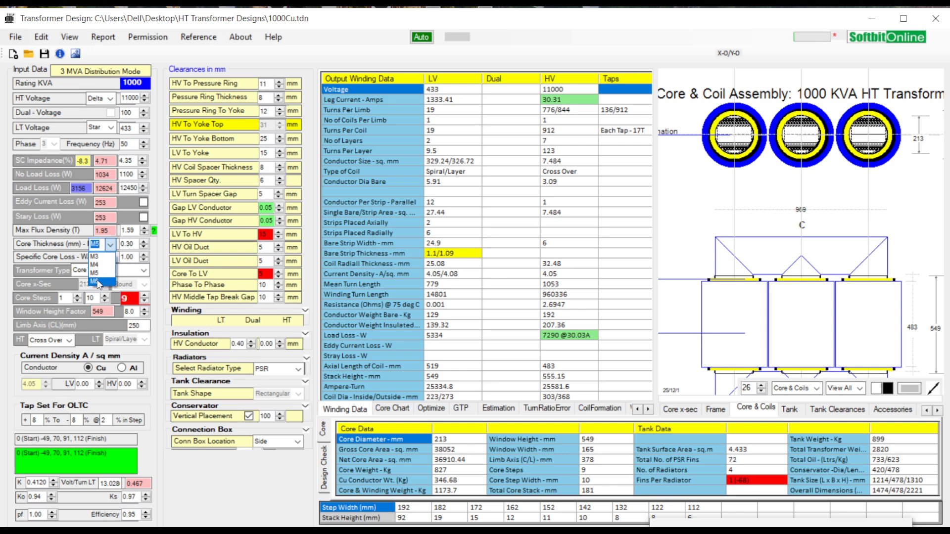
{"action": "left_click", "coordinate": [99, 282]}
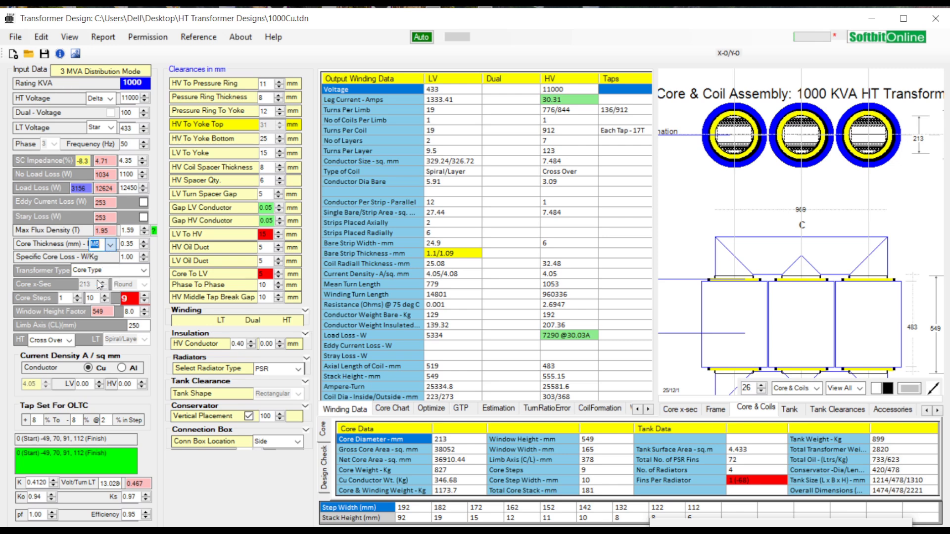
{"action": "left_click", "coordinate": [112, 246]}
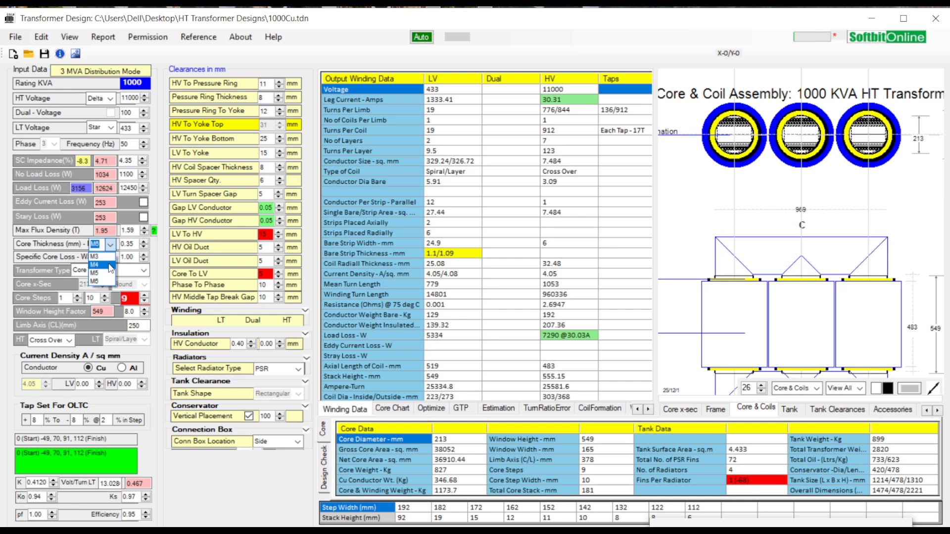
{"action": "left_click", "coordinate": [109, 266]}
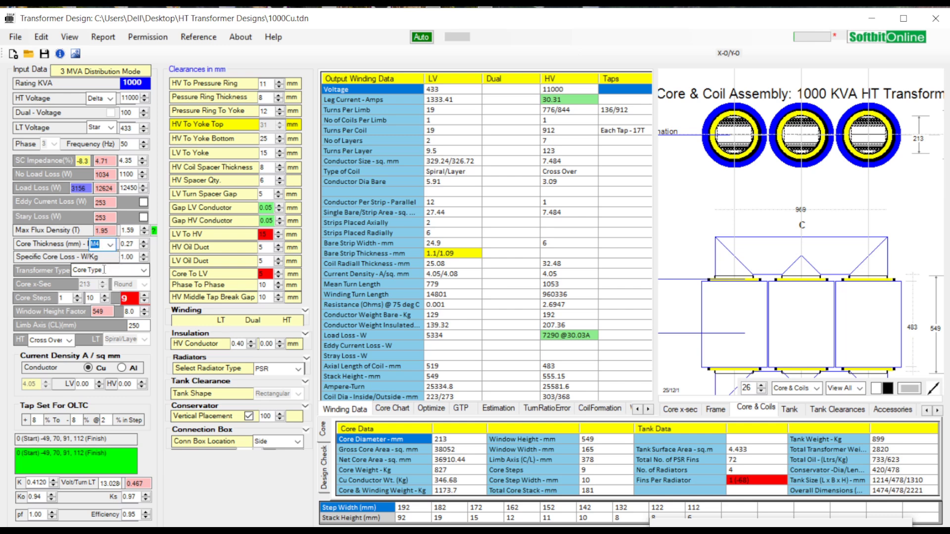
Step: Set the specific core loss to 1.00 W/kg
{"action": "left_click", "coordinate": [133, 258]}
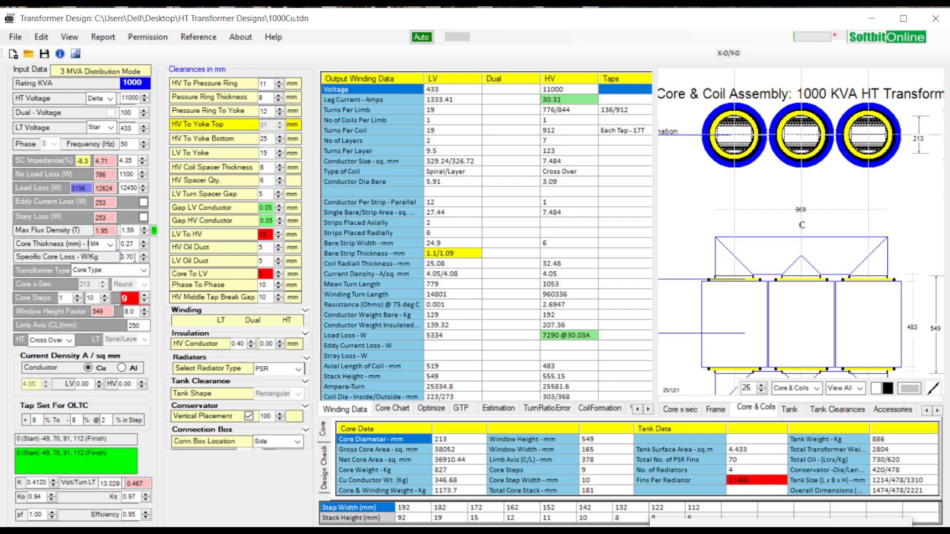
{"action": "key", "text": "BackSpace"}
{"action": "key", "text": "BackSpace"}
{"action": "type", "text": "40"}
{"action": "key", "text": "Delete"}
{"action": "key", "text": "Delete"}
{"action": "key", "text": "Delete"}
{"action": "key", "text": "Delete"}
{"action": "type", "text": "1.00"}
{"action": "left_click", "coordinate": [144, 271]}
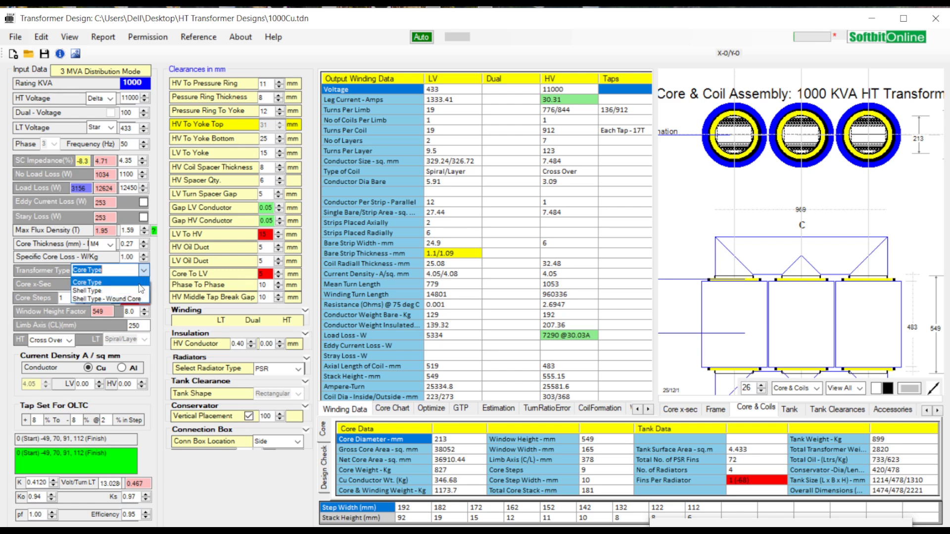
Step: Keep the transformer as Core Type and show the core cross-section drawing
{"action": "left_click", "coordinate": [107, 283]}
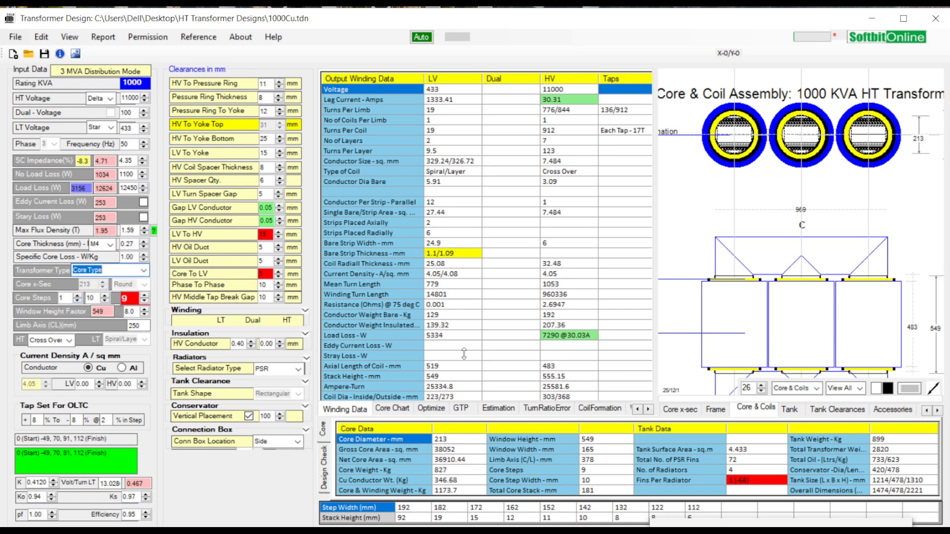
{"action": "left_click", "coordinate": [680, 410]}
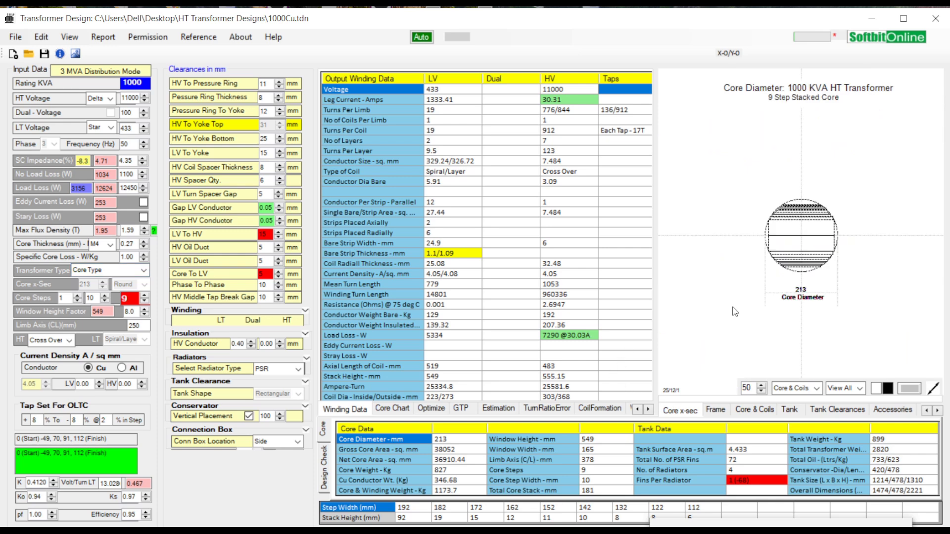
{"action": "scroll", "coordinate": [735, 310], "scroll_direction": "up", "scroll_amount": 4}
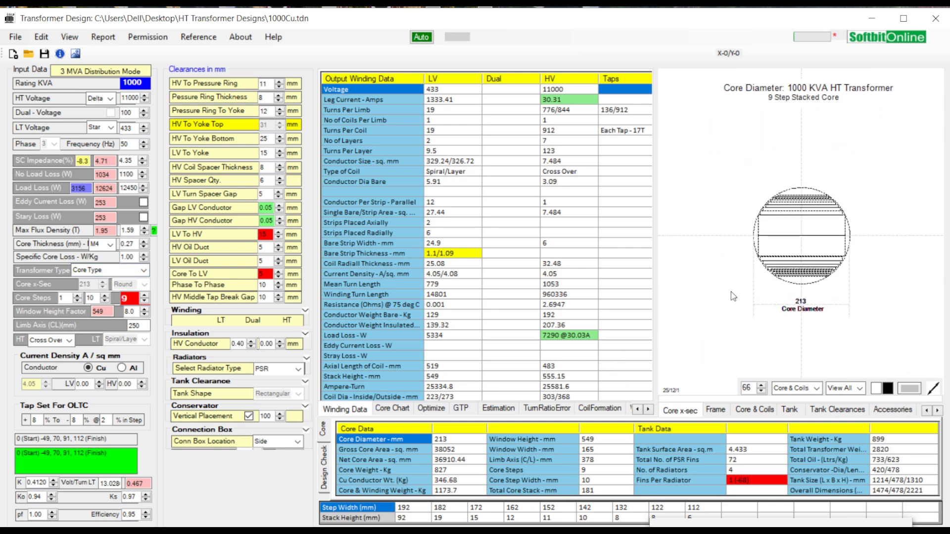
{"action": "scroll", "coordinate": [731, 292], "scroll_direction": "up", "scroll_amount": 2}
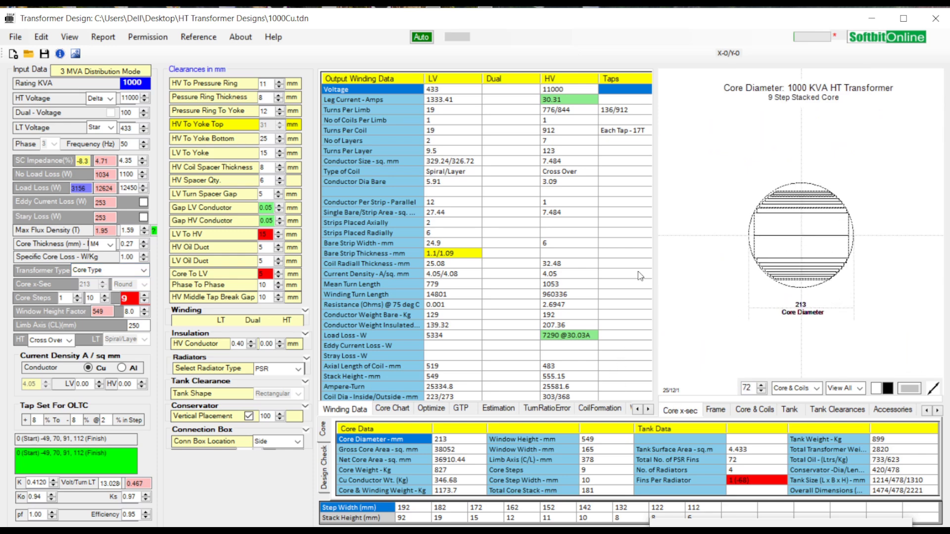
Step: Raise the core steps from 10 to 13
{"action": "left_click", "coordinate": [144, 295]}
{"action": "left_click", "coordinate": [144, 295]}
{"action": "left_click", "coordinate": [144, 295]}
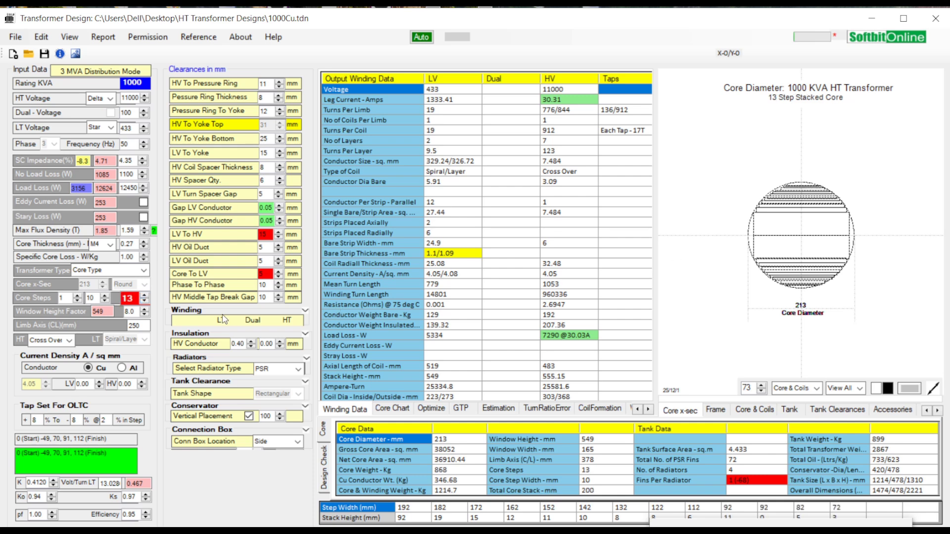
{"action": "key", "text": "BackSpace"}
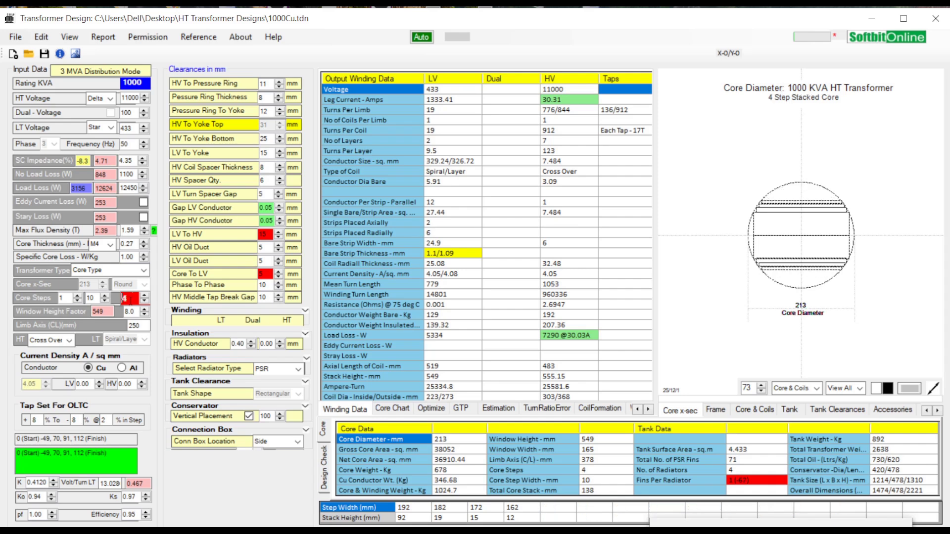
{"action": "type", "text": "0"}
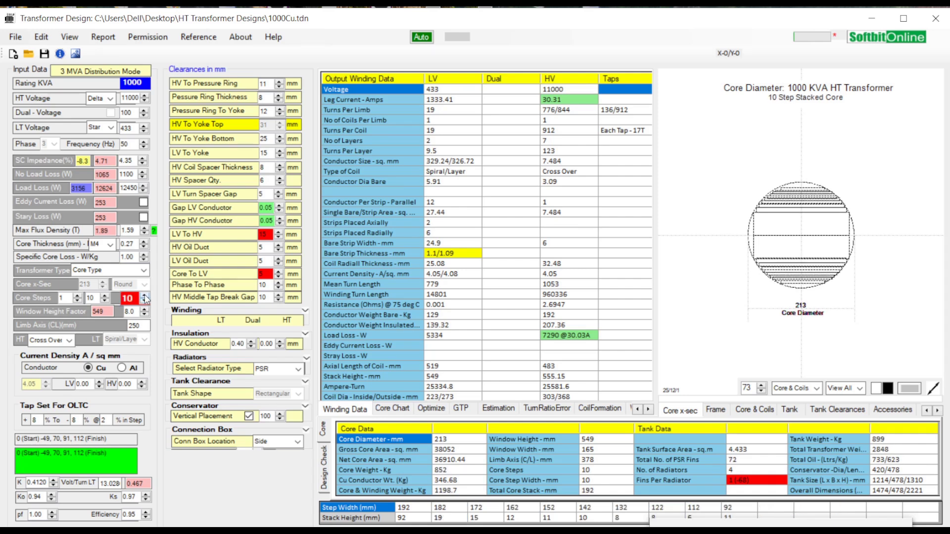
{"action": "left_click", "coordinate": [145, 295]}
{"action": "left_click", "coordinate": [145, 296]}
{"action": "left_click", "coordinate": [145, 295]}
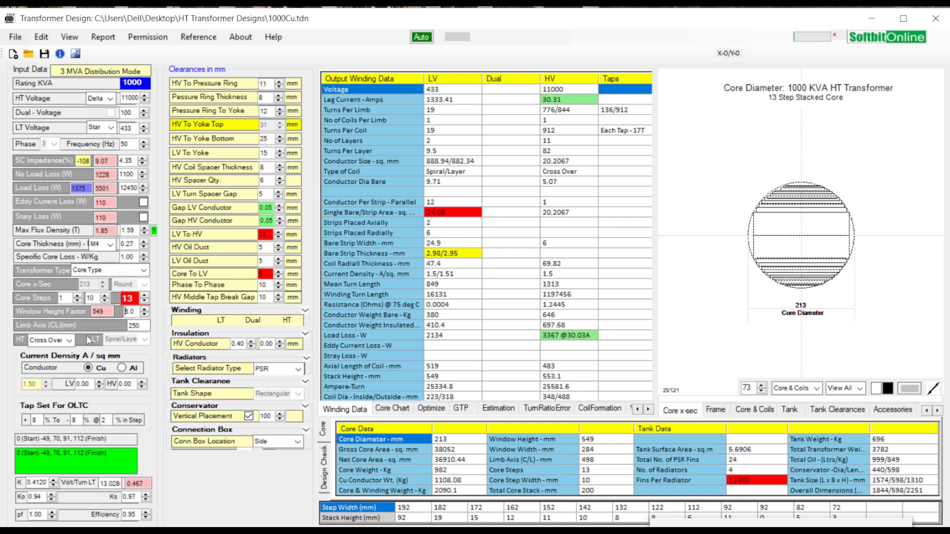
Step: Keep the Cross Over HT winding and compare Al with Cu conductor, ending on Cu
{"action": "left_click", "coordinate": [55, 340]}
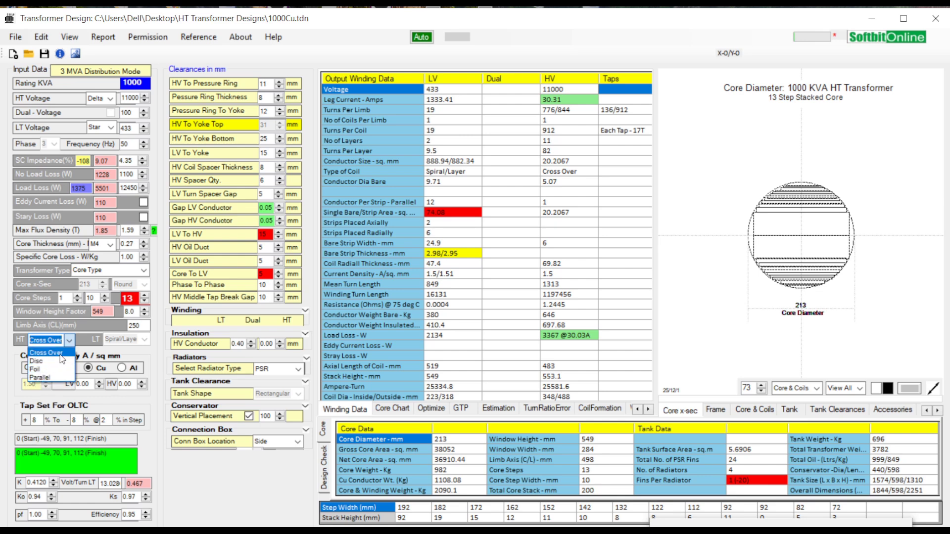
{"action": "left_click", "coordinate": [103, 354]}
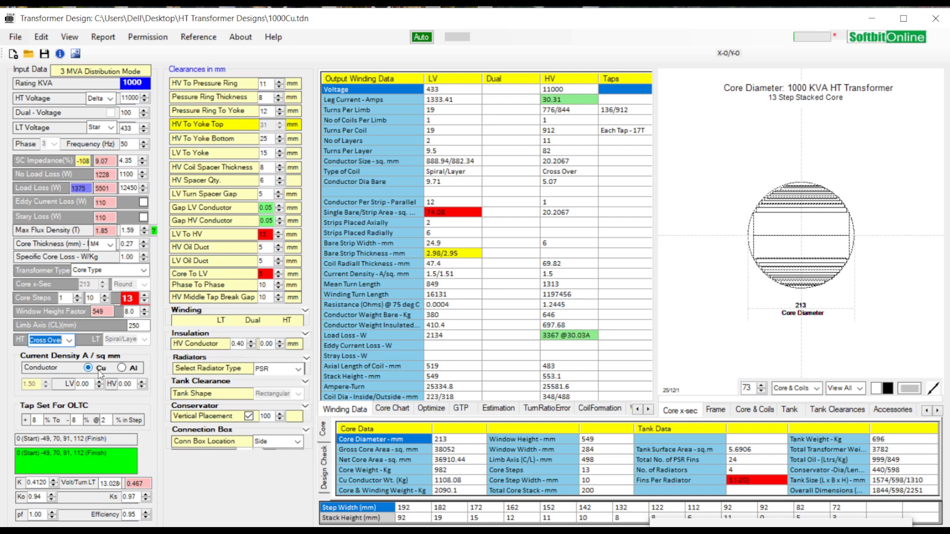
{"action": "left_click", "coordinate": [122, 368]}
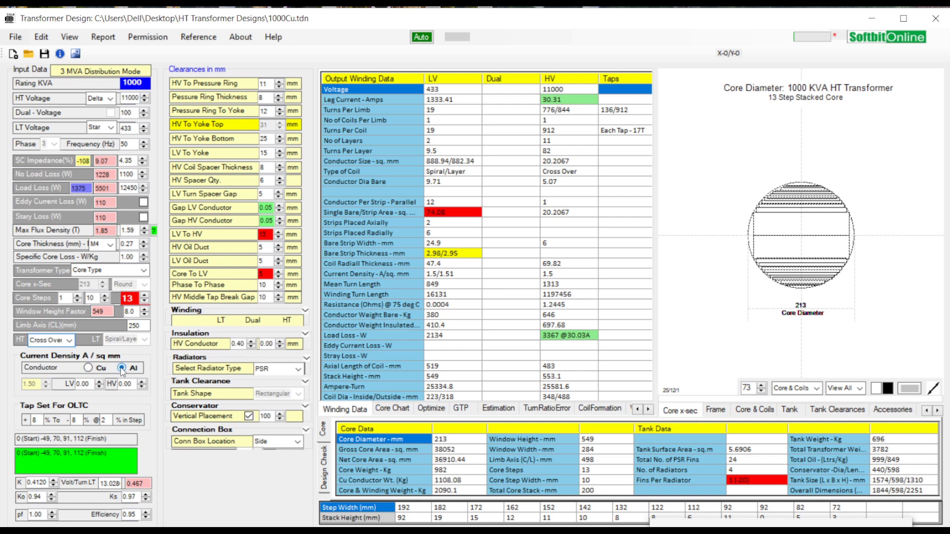
{"action": "left_click", "coordinate": [88, 368]}
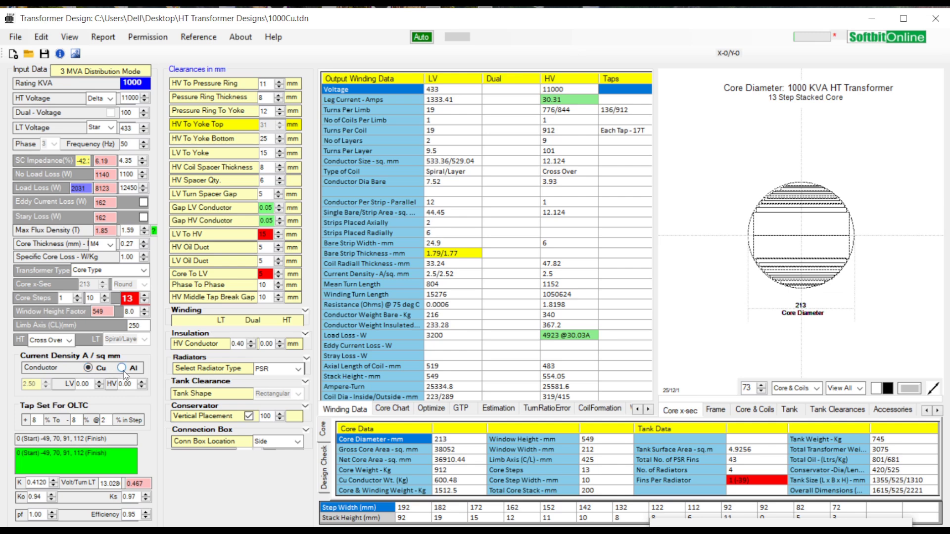
{"action": "left_click", "coordinate": [120, 369]}
{"action": "left_click", "coordinate": [88, 368]}
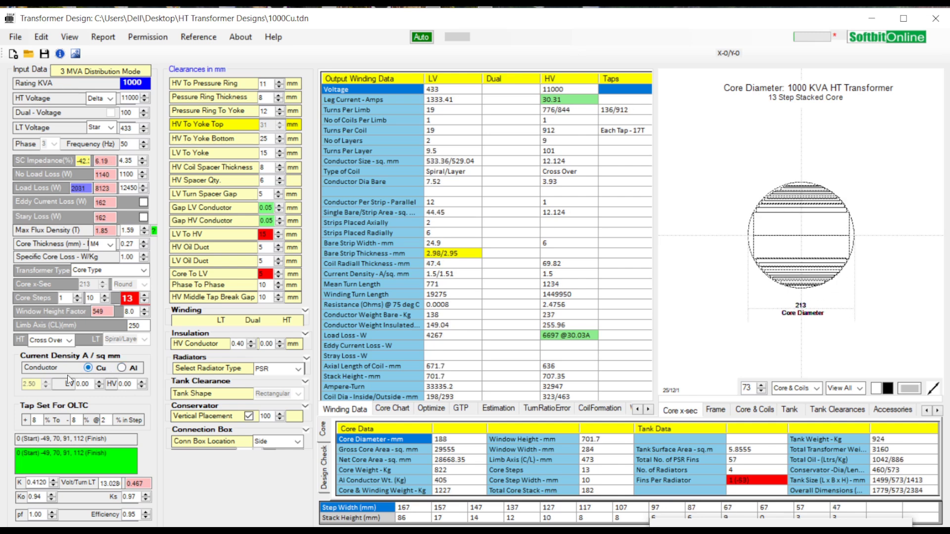
Step: Set the OLTC plus tap to 0% and raise K to 0.4339
{"action": "double_click", "coordinate": [34, 420]}
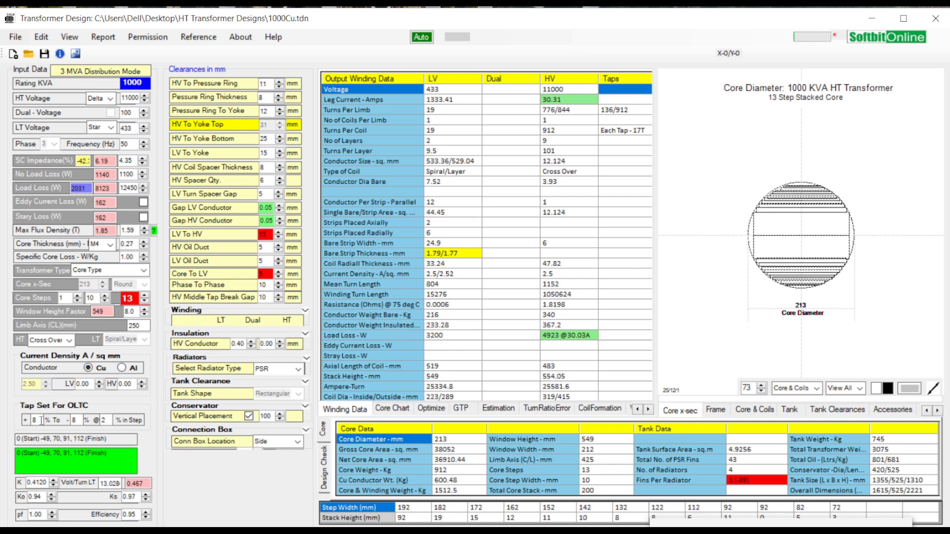
{"action": "type", "text": "0"}
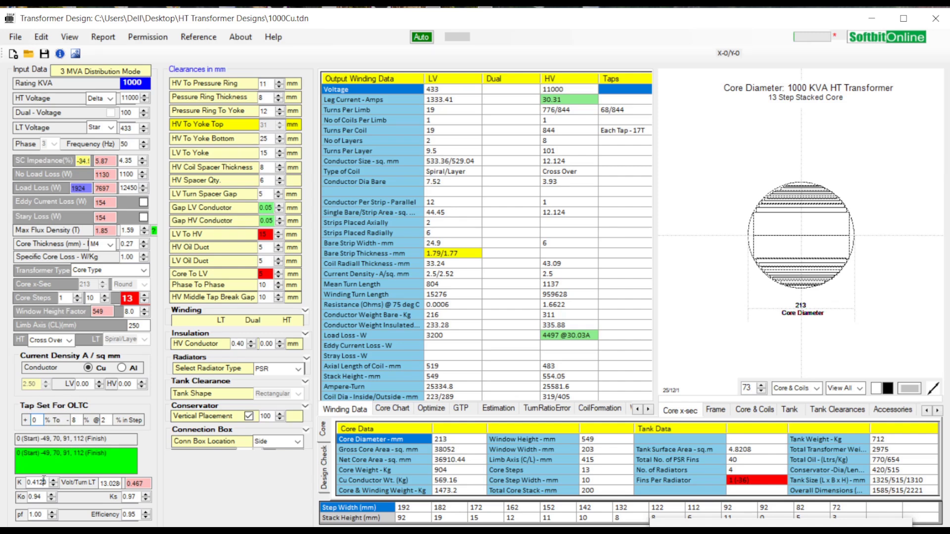
{"action": "scroll", "coordinate": [47, 482], "scroll_direction": "up", "scroll_amount": 9}
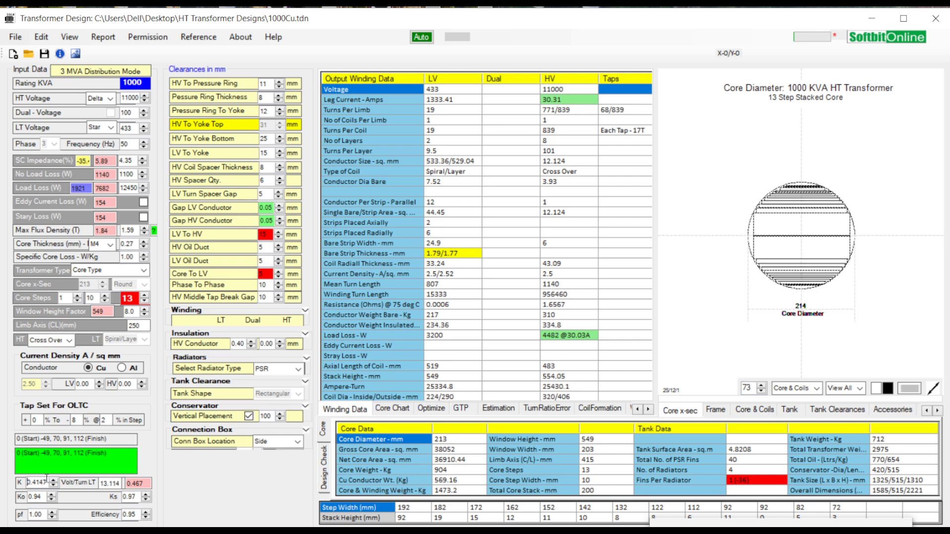
{"action": "scroll", "coordinate": [46, 483], "scroll_direction": "up", "scroll_amount": 20}
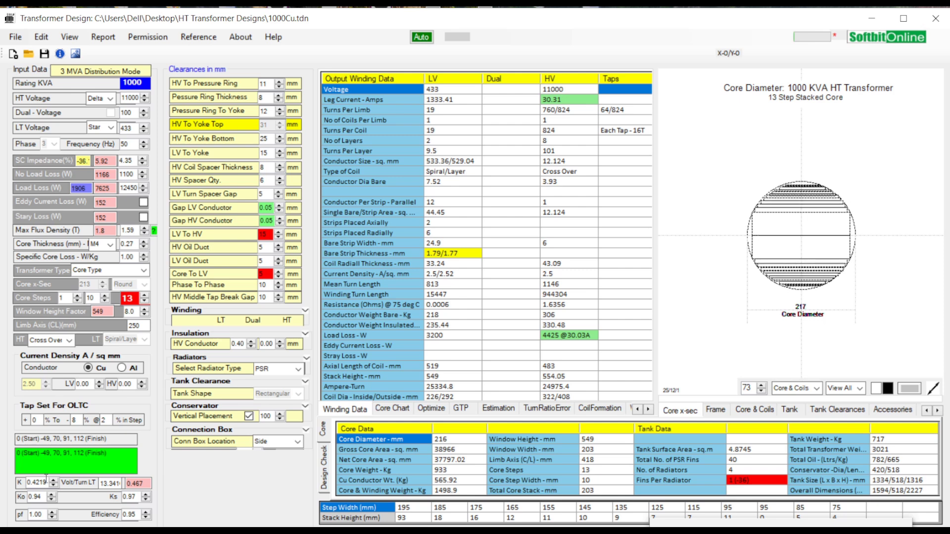
{"action": "scroll", "coordinate": [46, 481], "scroll_direction": "up", "scroll_amount": 20}
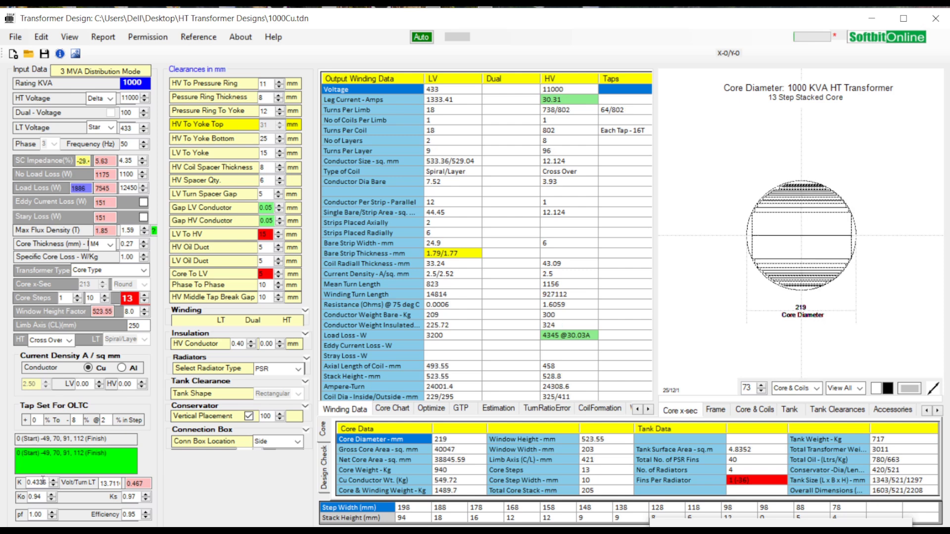
{"action": "scroll", "coordinate": [42, 481], "scroll_direction": "up", "scroll_amount": 1}
Step: Lower the HV-to-pressure-ring clearance to 8 mm and view the core and coil drawing
{"action": "scroll", "coordinate": [271, 85], "scroll_direction": "up", "scroll_amount": 1}
{"action": "scroll", "coordinate": [267, 86], "scroll_direction": "down", "scroll_amount": 1}
{"action": "scroll", "coordinate": [268, 85], "scroll_direction": "down", "scroll_amount": 1}
{"action": "left_click", "coordinate": [742, 412]}
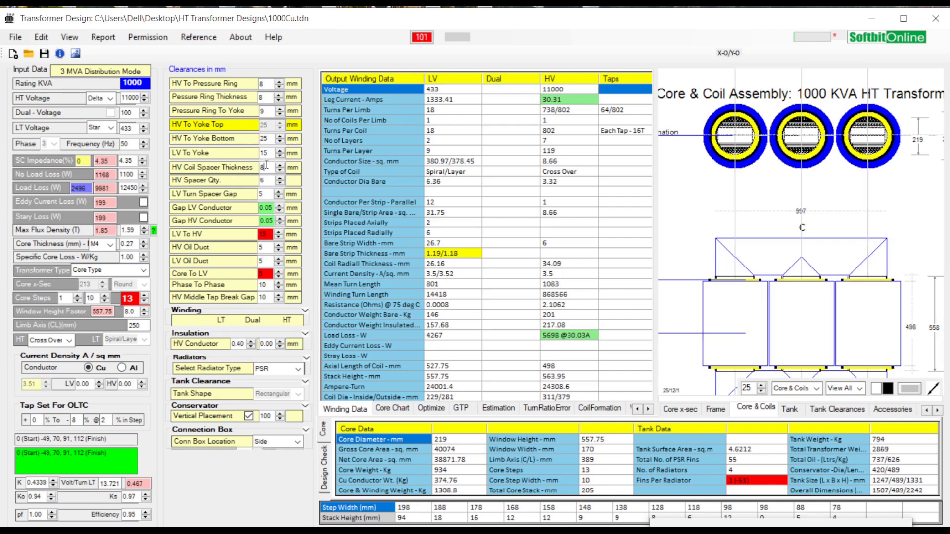
Step: Raise the HT coils per limb to 4 in the Winding settings
{"action": "left_click", "coordinate": [306, 312]}
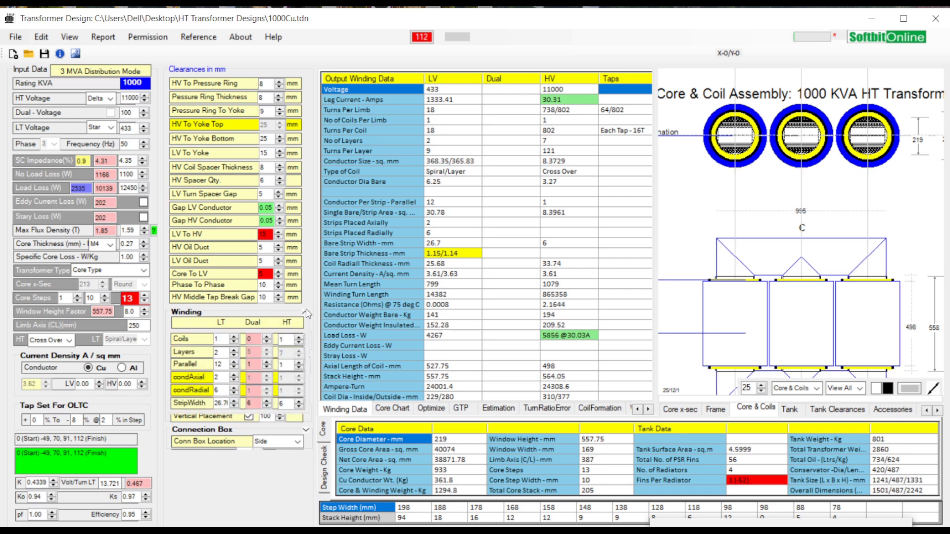
{"action": "left_click", "coordinate": [300, 337]}
{"action": "left_click", "coordinate": [299, 338]}
{"action": "left_click", "coordinate": [300, 337]}
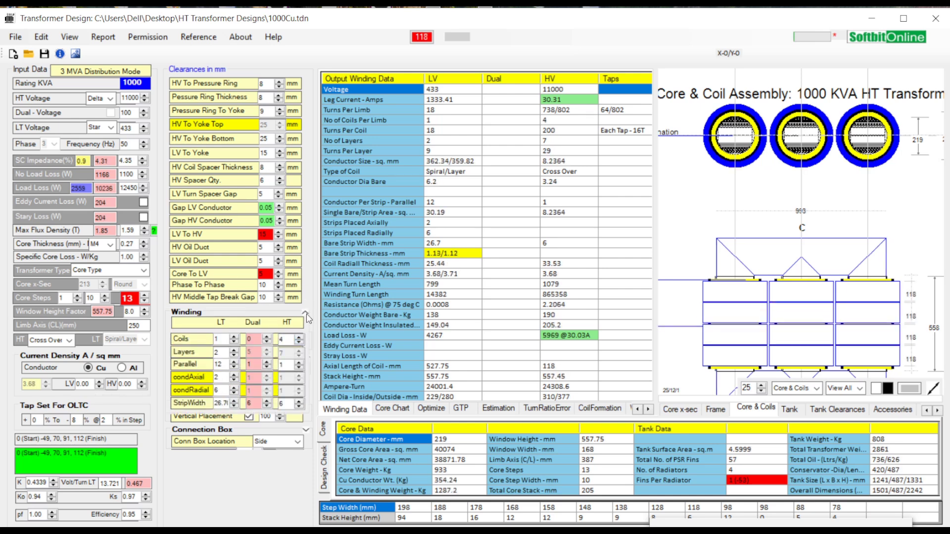
{"action": "left_click", "coordinate": [306, 314]}
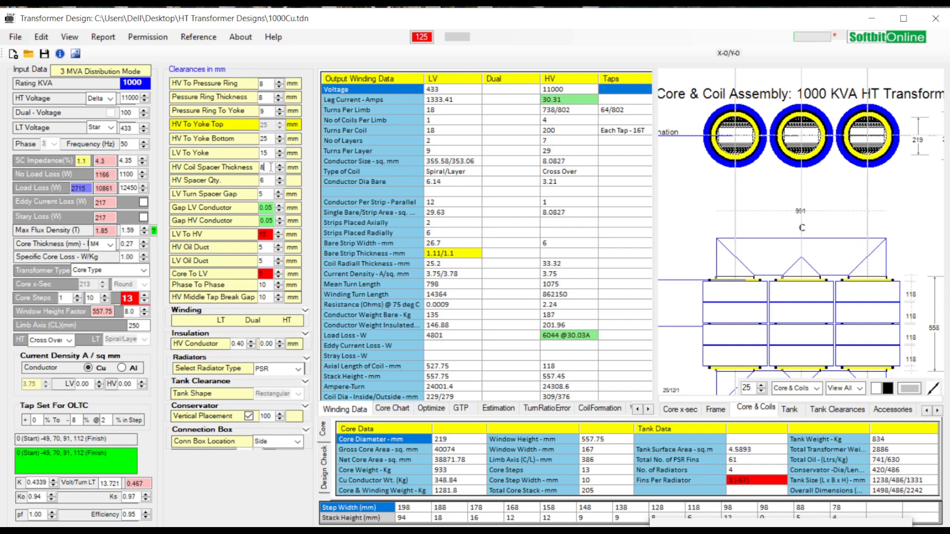
Step: Set the HV coil spacer thickness to 10 mm, after trying 20 and 8
{"action": "key", "text": "BackSpace"}
{"action": "type", "text": "20"}
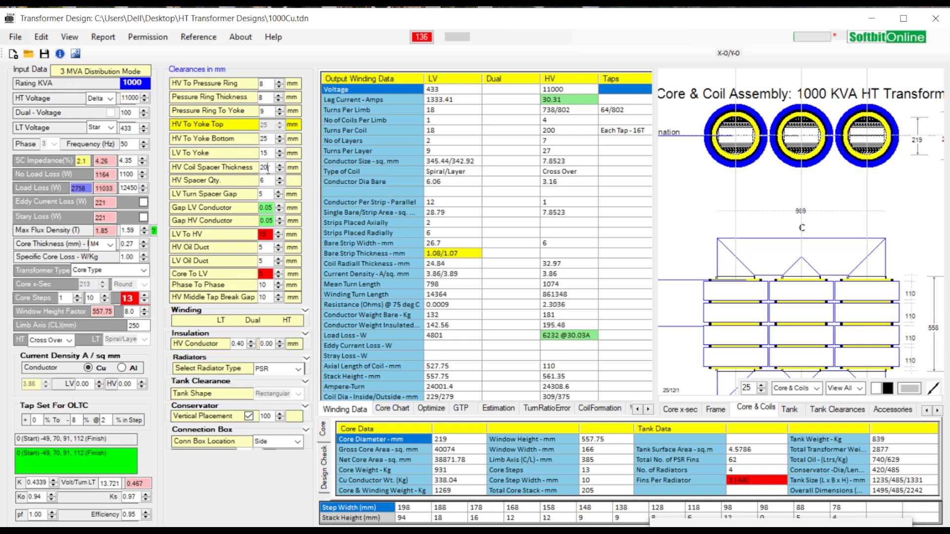
{"action": "key", "text": "BackSpace"}
{"action": "key", "text": "BackSpace"}
{"action": "type", "text": "8"}
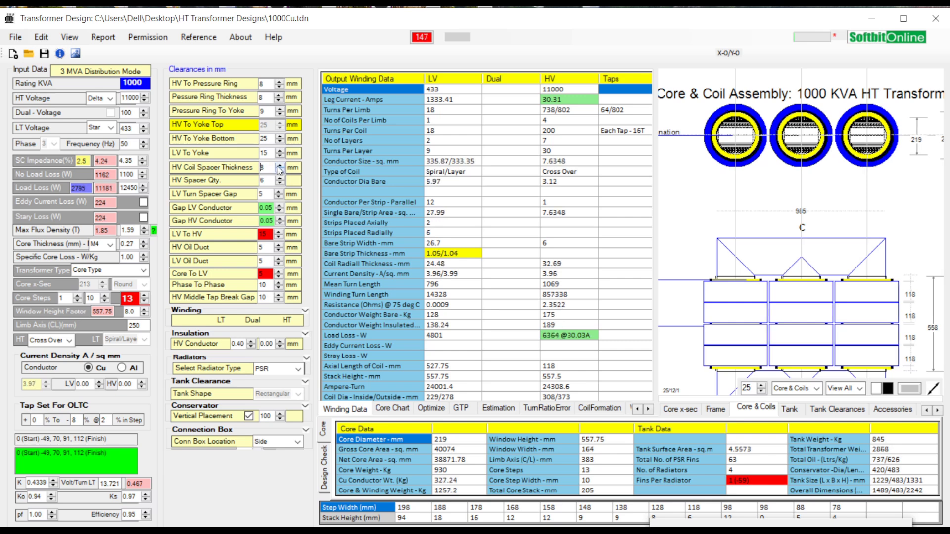
{"action": "left_click", "coordinate": [280, 165]}
{"action": "left_click", "coordinate": [280, 165]}
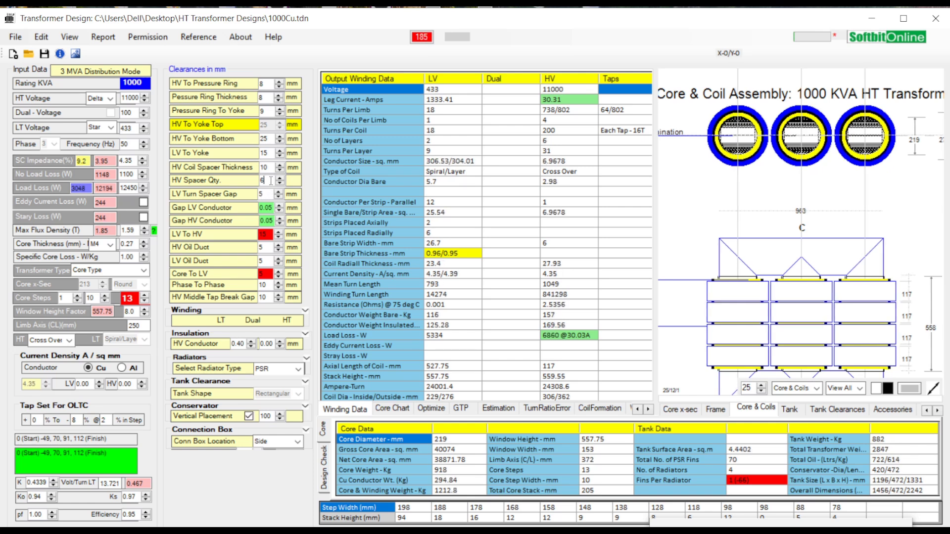
{"action": "left_click", "coordinate": [268, 195]}
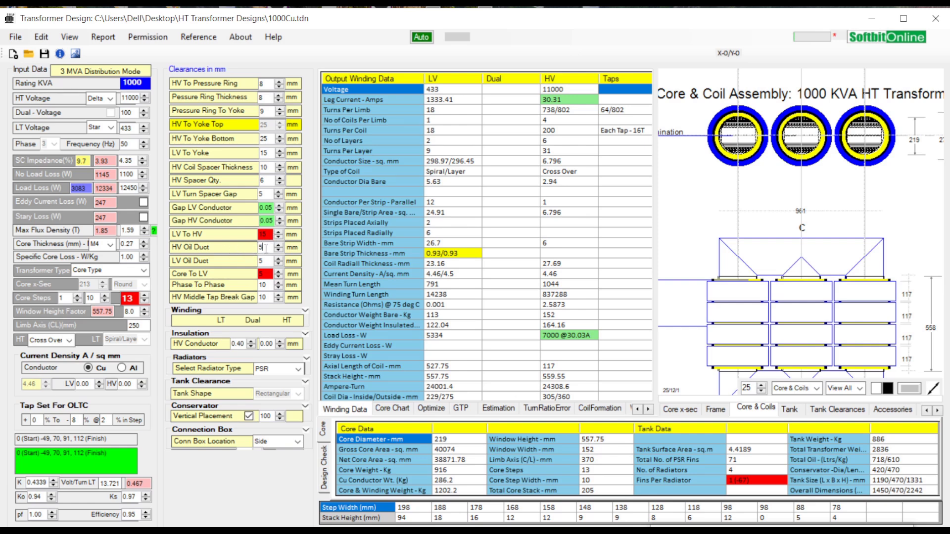
Step: Try widening the HV and LV oil ducts to 8, resetting the HV duct to 5
{"action": "double_click", "coordinate": [265, 248]}
{"action": "type", "text": "8"}
{"action": "key", "text": "BackSpace"}
{"action": "type", "text": "5"}
{"action": "key", "text": "BackSpace"}
{"action": "type", "text": "8"}
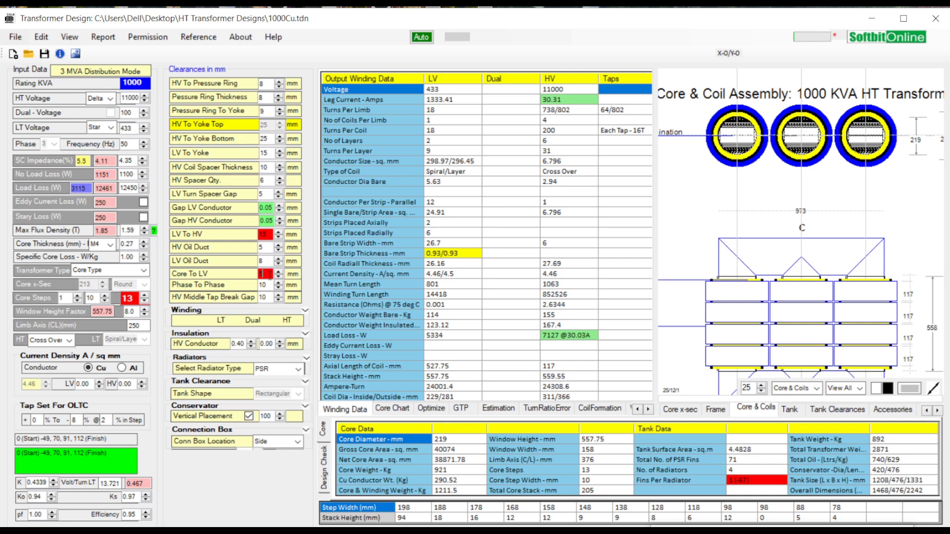
{"action": "type", "text": "14"}
Step: Set the core-to-LV clearance to 7 mm and bring the LV oil duct back to 5 mm
{"action": "key", "text": "BackSpace"}
{"action": "key", "text": "BackSpace"}
{"action": "type", "text": "8"}
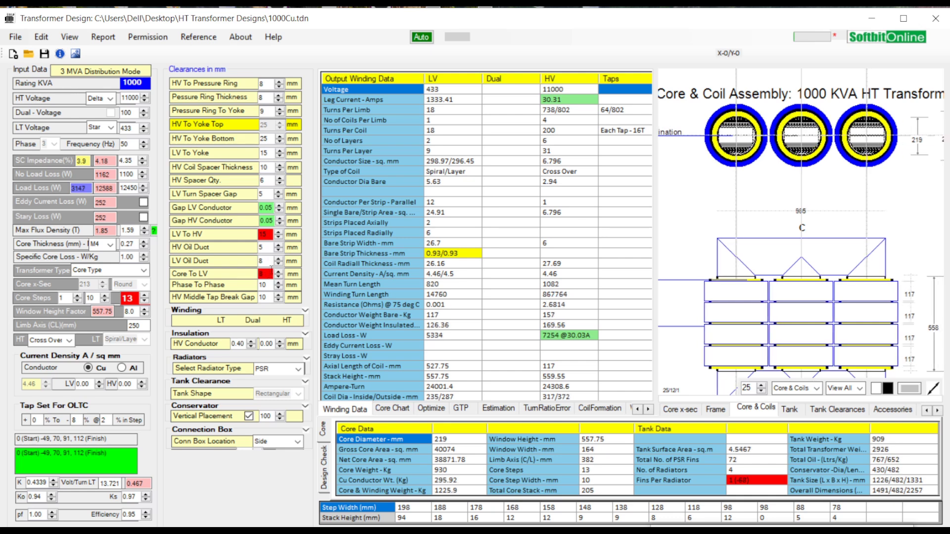
{"action": "left_click", "coordinate": [279, 276]}
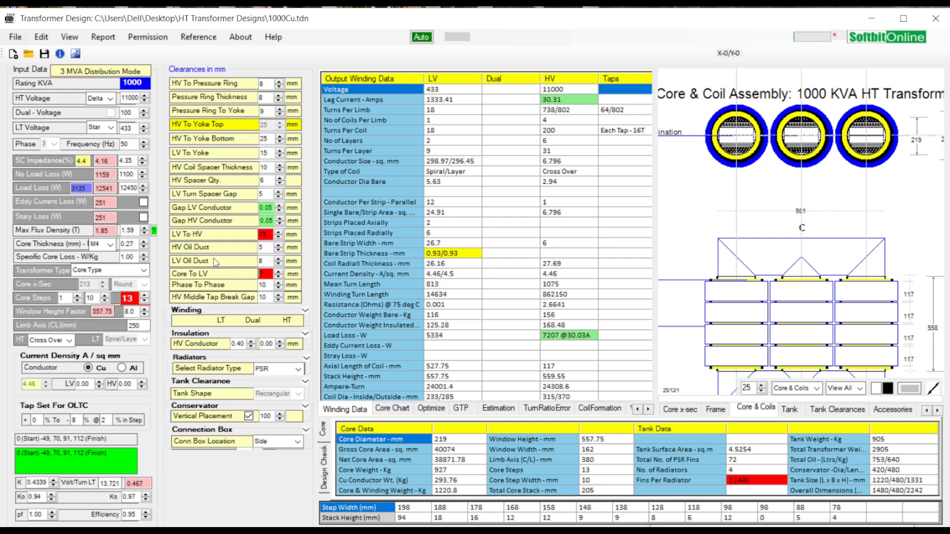
{"action": "left_click", "coordinate": [280, 264]}
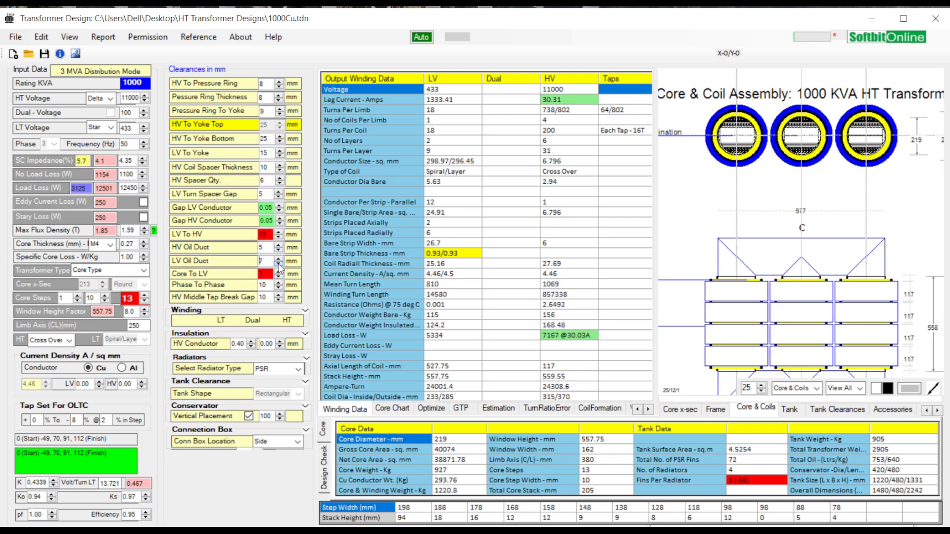
{"action": "left_click", "coordinate": [280, 265]}
{"action": "left_click", "coordinate": [280, 266]}
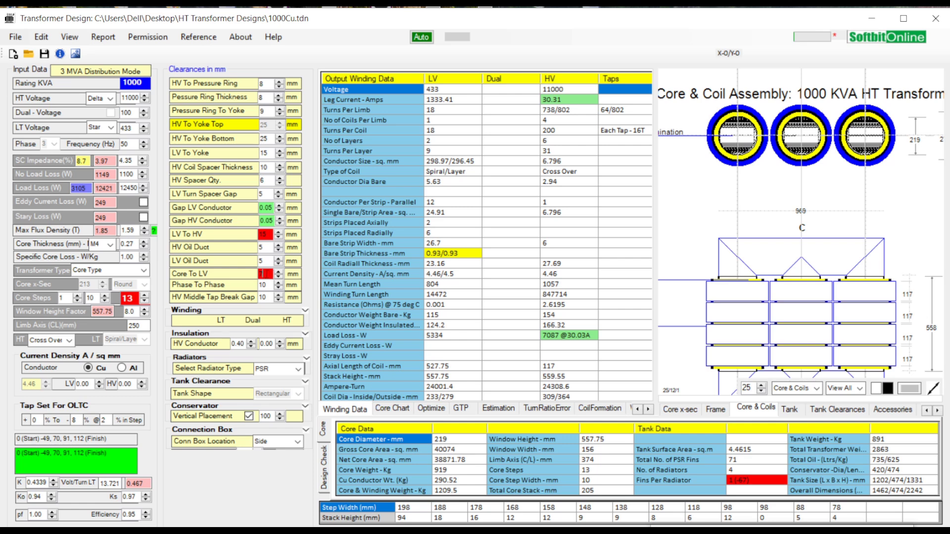
Step: Try phase-to-phase clearances of 37, 52, 31 and 19 mm
{"action": "double_click", "coordinate": [270, 285]}
{"action": "type", "text": "37"}
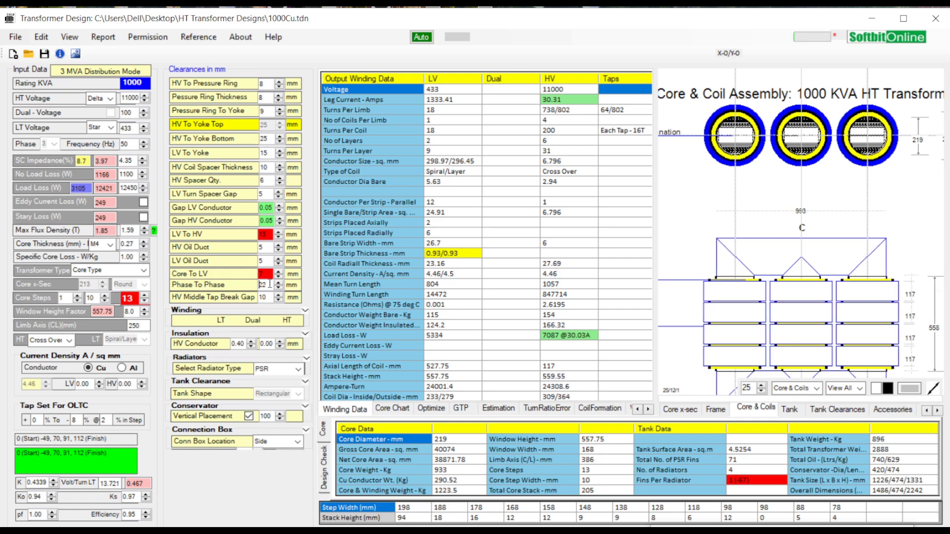
{"action": "double_click", "coordinate": [269, 285]}
{"action": "type", "text": "52"}
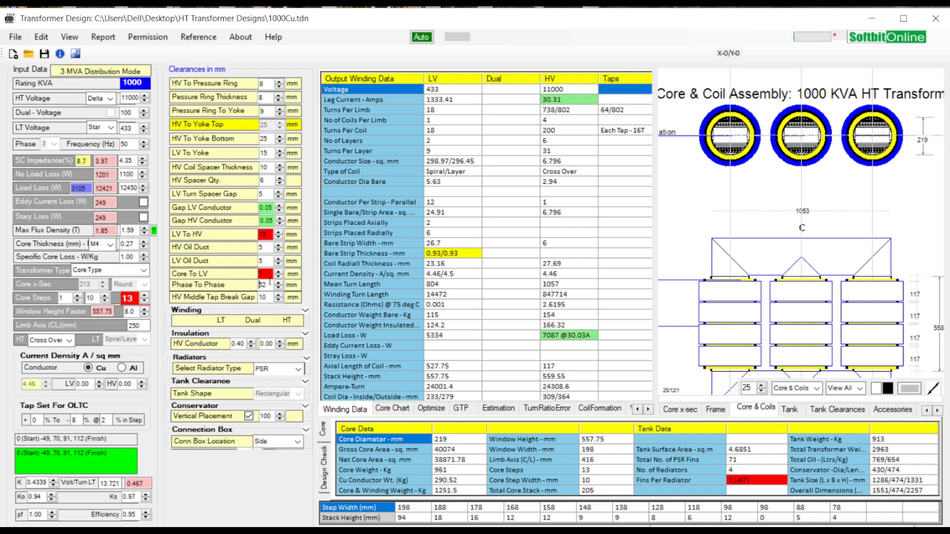
{"action": "double_click", "coordinate": [269, 284]}
{"action": "type", "text": "31"}
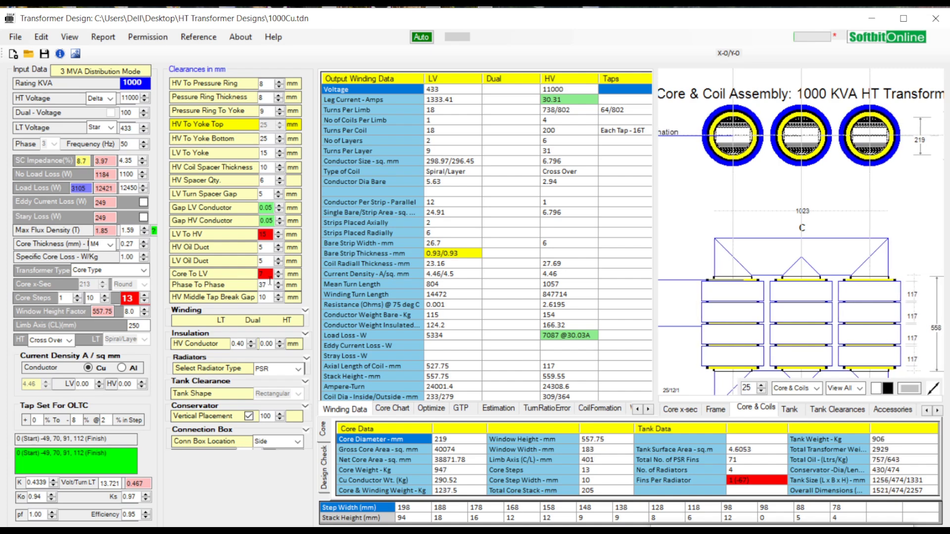
{"action": "double_click", "coordinate": [270, 284]}
{"action": "type", "text": "19"}
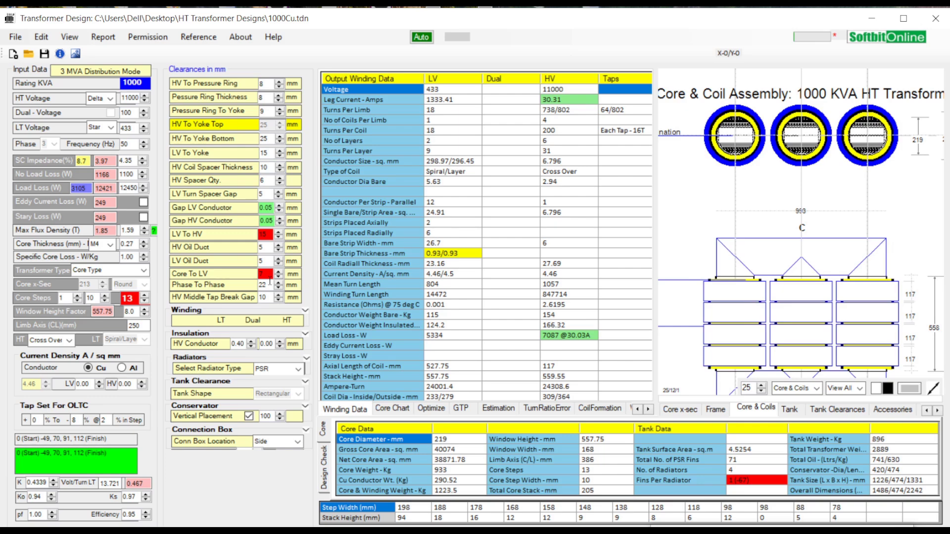
Step: Enter 10 mm phase-to-phase clearance and step it up to 12 mm
{"action": "double_click", "coordinate": [270, 284]}
{"action": "type", "text": "10"}
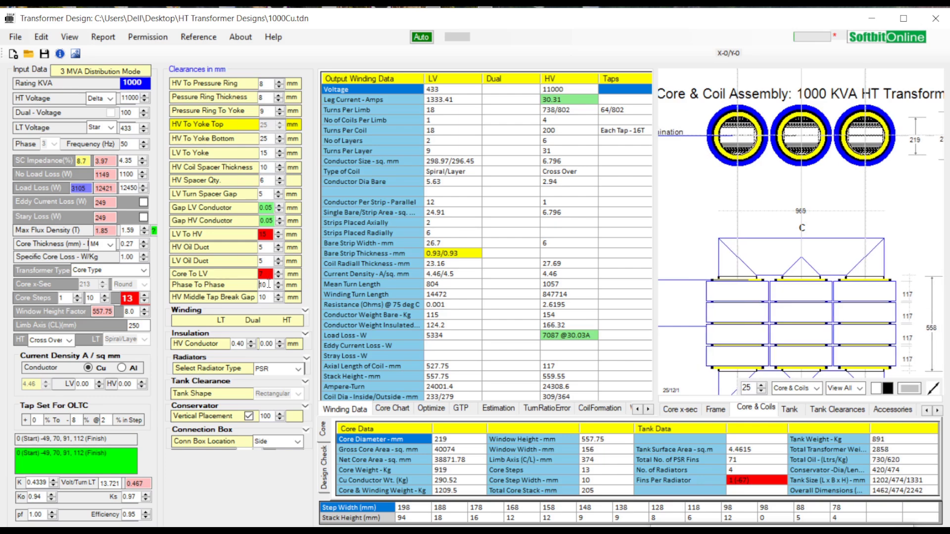
{"action": "left_click", "coordinate": [279, 283]}
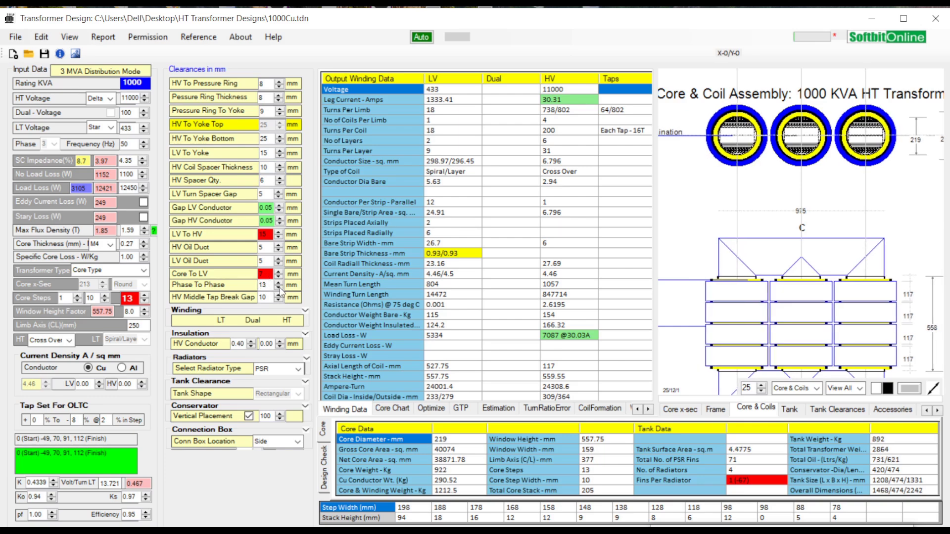
{"action": "left_click", "coordinate": [280, 283]}
Step: Browse the Winding, Insulation, Radiators and Conservator sections, ending on Winding with 12 LV strips (2×6, 26.7 mm)
{"action": "left_click", "coordinate": [306, 313]}
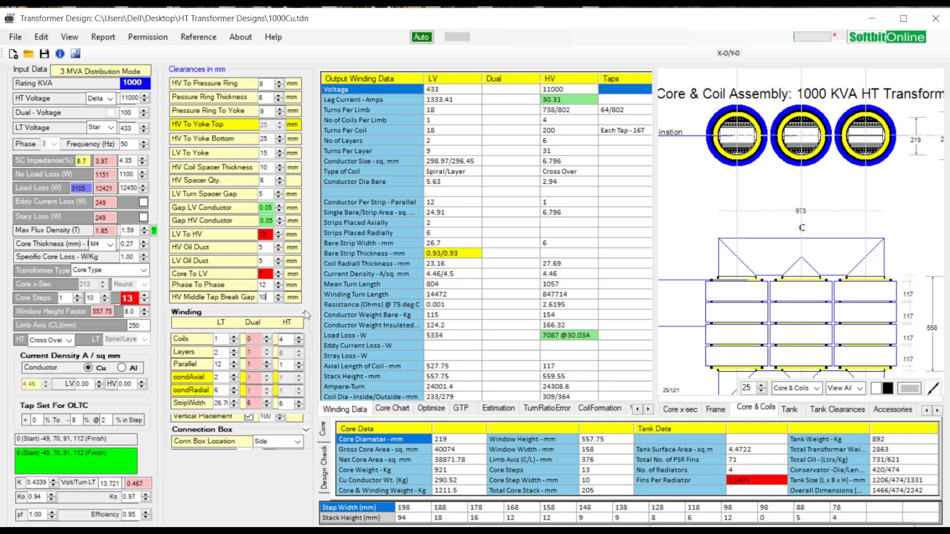
{"action": "left_click", "coordinate": [306, 313]}
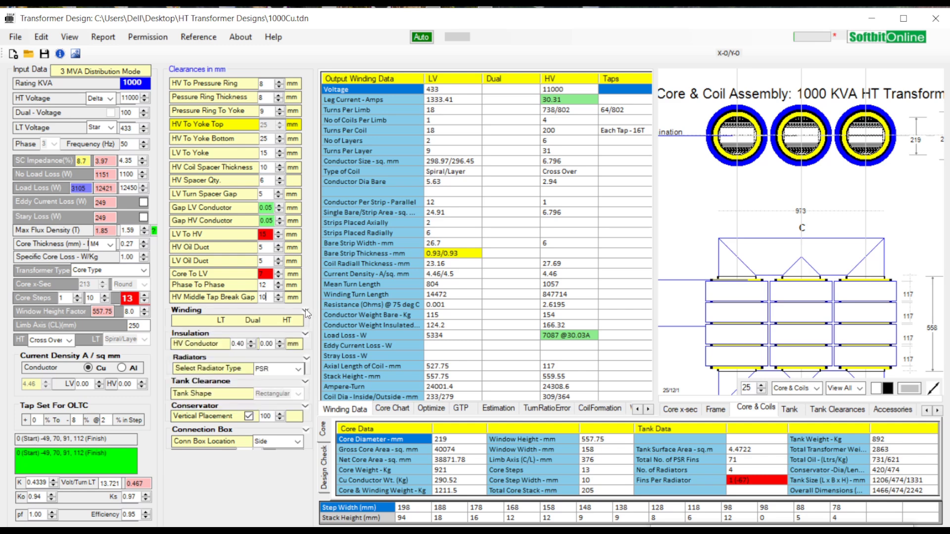
{"action": "left_click", "coordinate": [306, 335]}
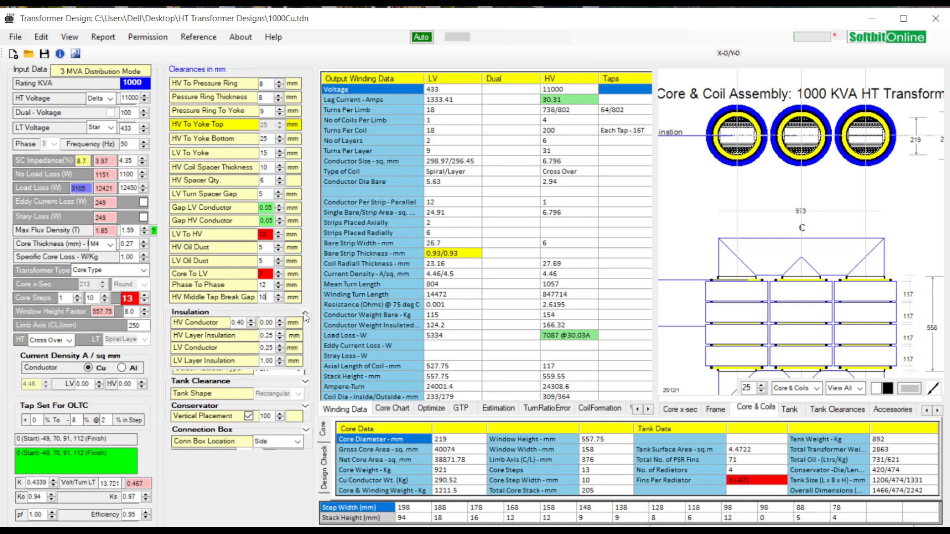
{"action": "left_click", "coordinate": [306, 315]}
{"action": "left_click", "coordinate": [307, 367]}
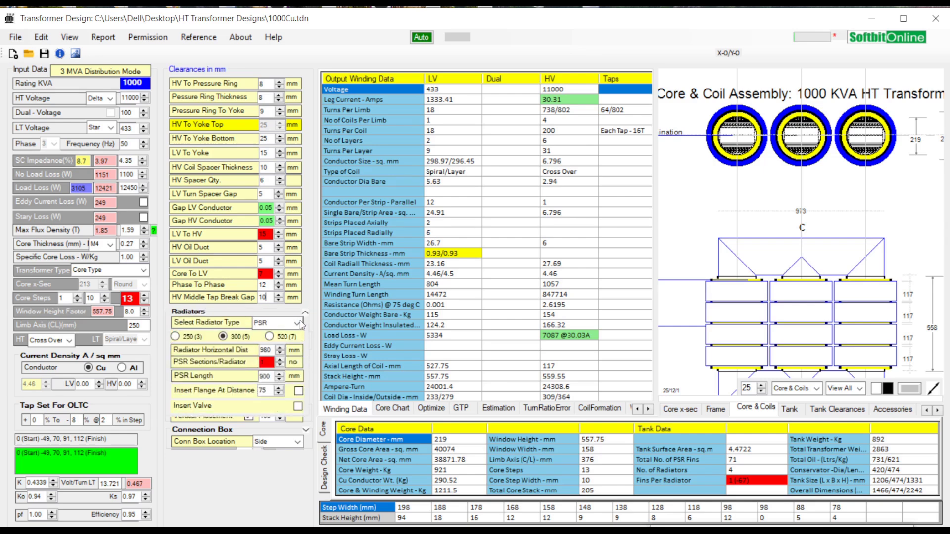
{"action": "left_click", "coordinate": [306, 313]}
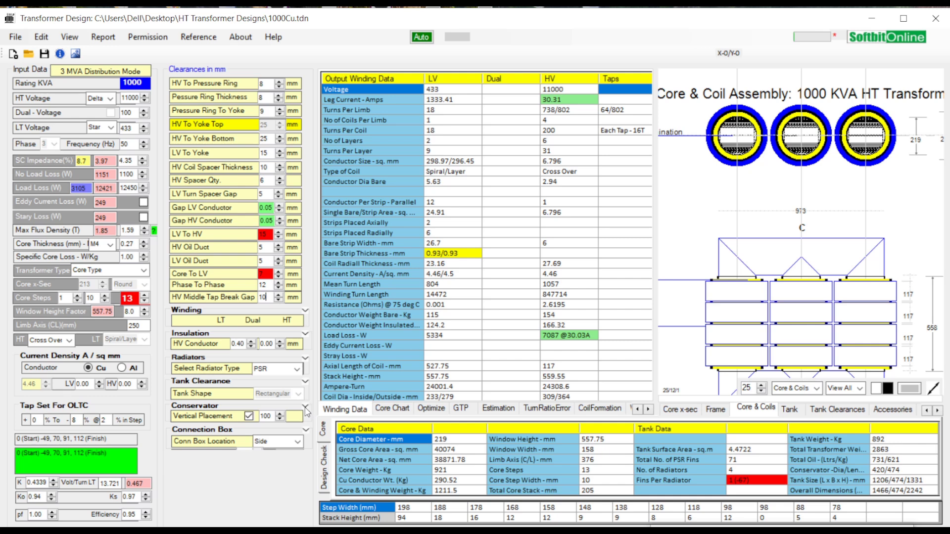
{"action": "left_click", "coordinate": [307, 407]}
{"action": "left_click", "coordinate": [306, 313]}
{"action": "left_click", "coordinate": [306, 312]}
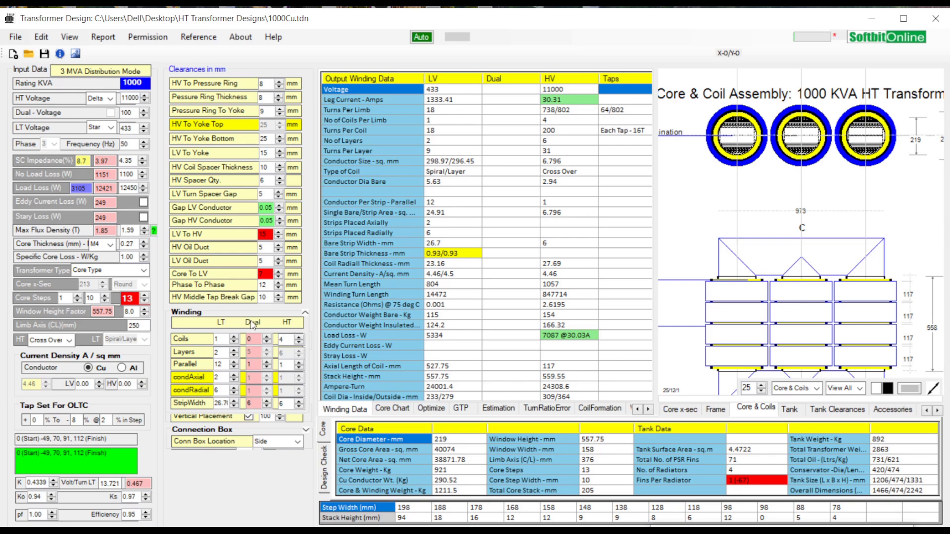
Step: Set HT coils per limb to 6, giving 134 turns per coil and a 561 mm stack
{"action": "left_click", "coordinate": [290, 339]}
{"action": "double_click", "coordinate": [299, 338]}
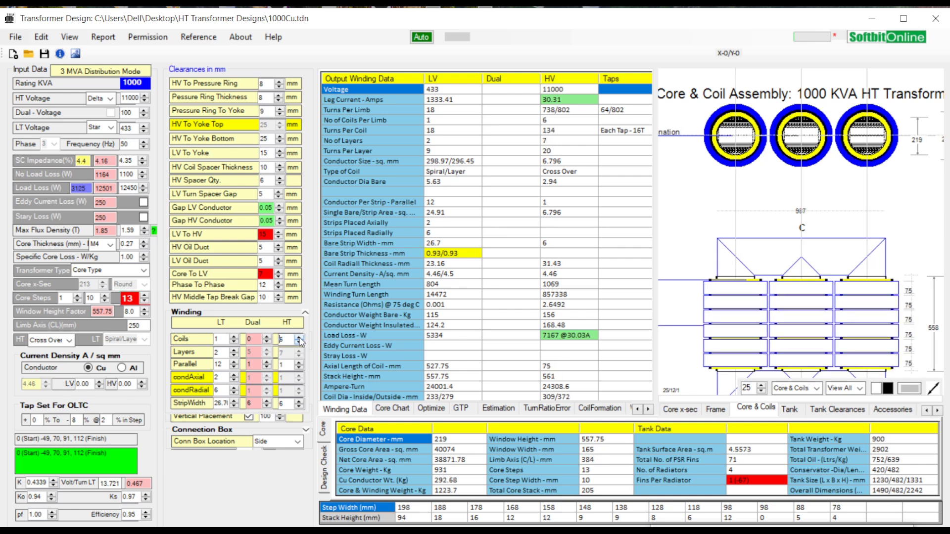
{"action": "left_click", "coordinate": [299, 339]}
{"action": "left_click", "coordinate": [299, 338]}
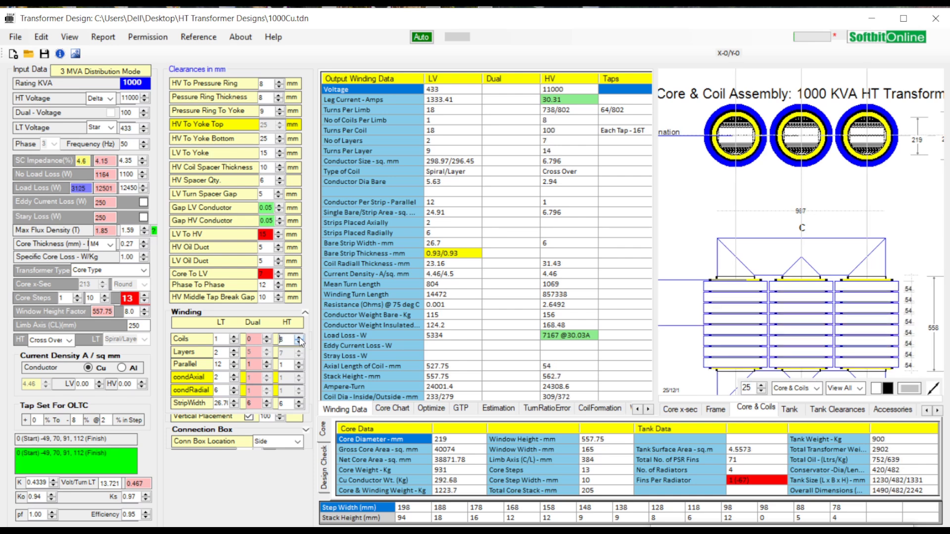
{"action": "key", "text": "BackSpace"}
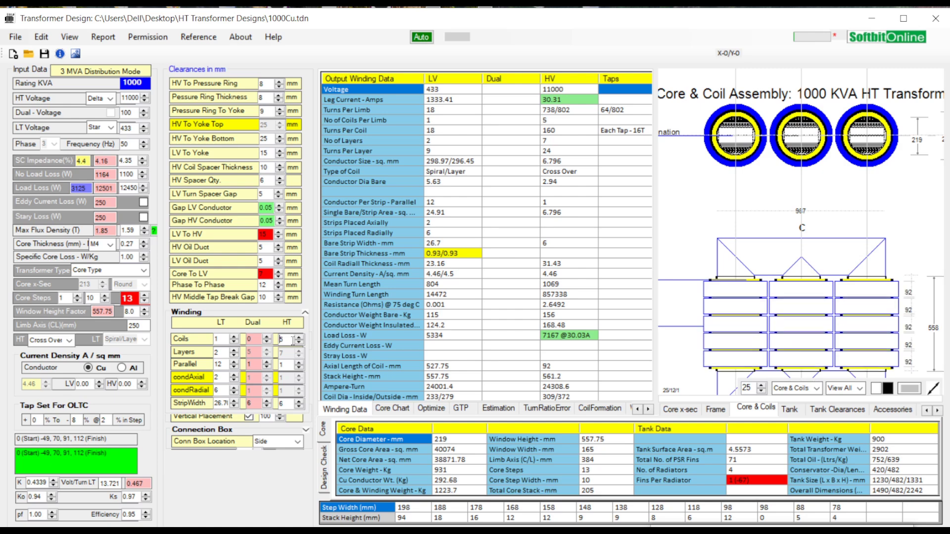
{"action": "type", "text": "1"}
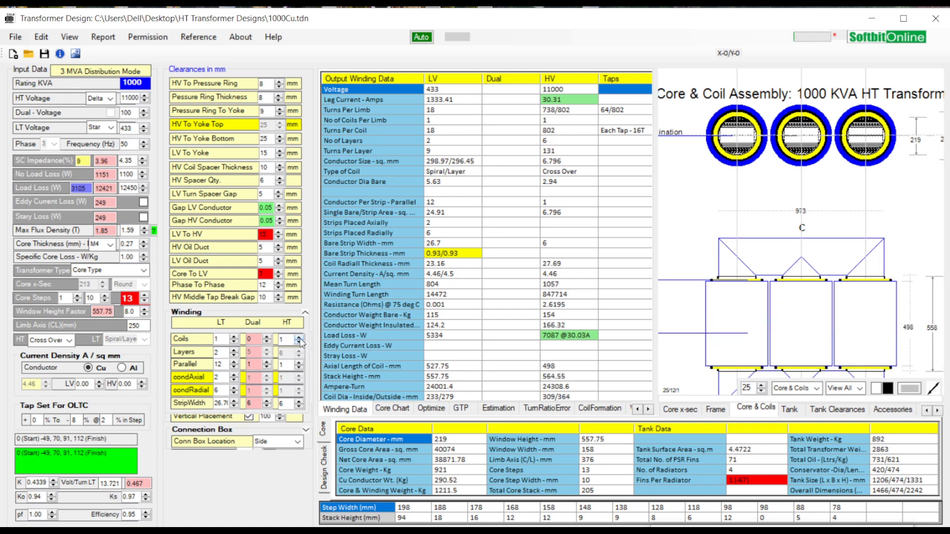
{"action": "left_click", "coordinate": [299, 338]}
{"action": "left_click", "coordinate": [299, 338]}
{"action": "left_click", "coordinate": [300, 338]}
{"action": "left_click", "coordinate": [299, 339]}
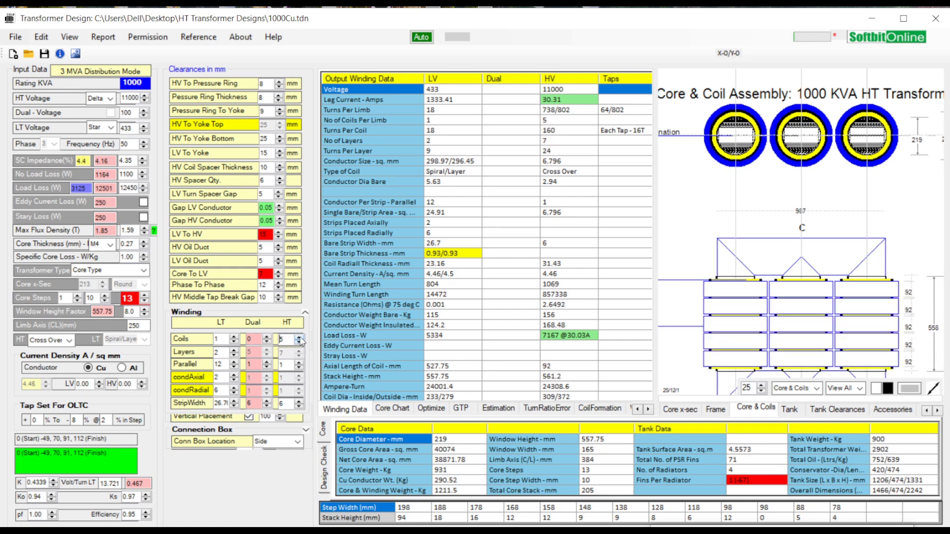
{"action": "left_click", "coordinate": [300, 338]}
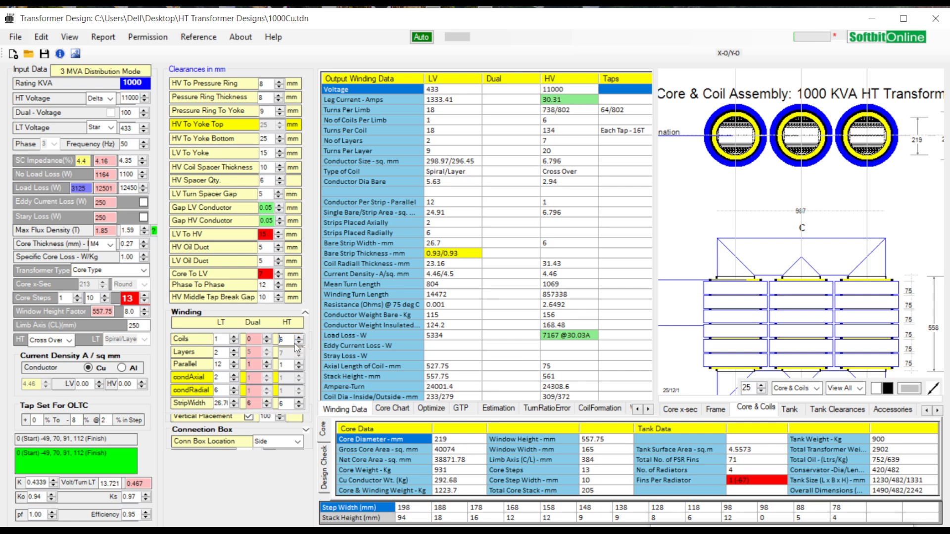
{"action": "left_click", "coordinate": [306, 313]}
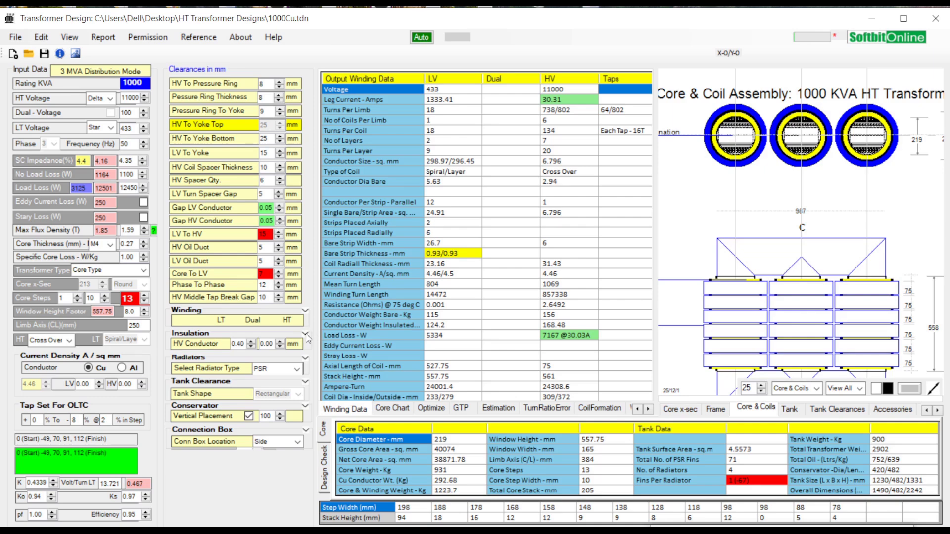
Step: Set HV conductor insulation to 0.19, HV layer insulation to 0.19 and LV layer insulation to 0.91 mm
{"action": "left_click", "coordinate": [306, 334]}
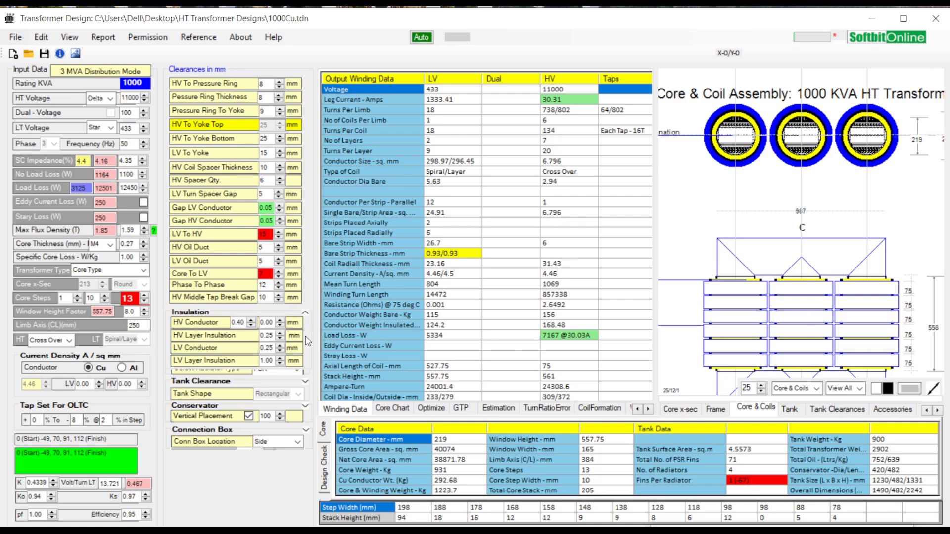
{"action": "left_click", "coordinate": [251, 325]}
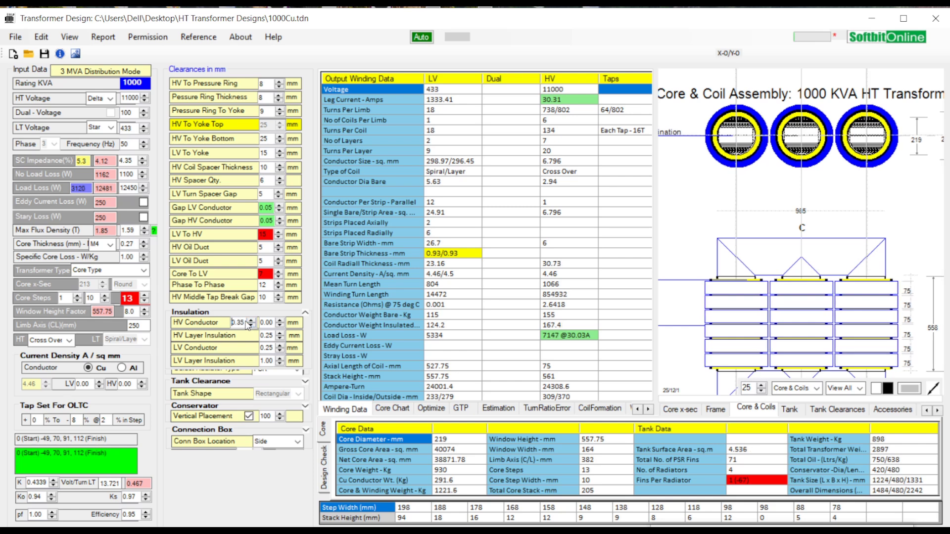
{"action": "scroll", "coordinate": [245, 321], "scroll_direction": "down", "scroll_amount": 9}
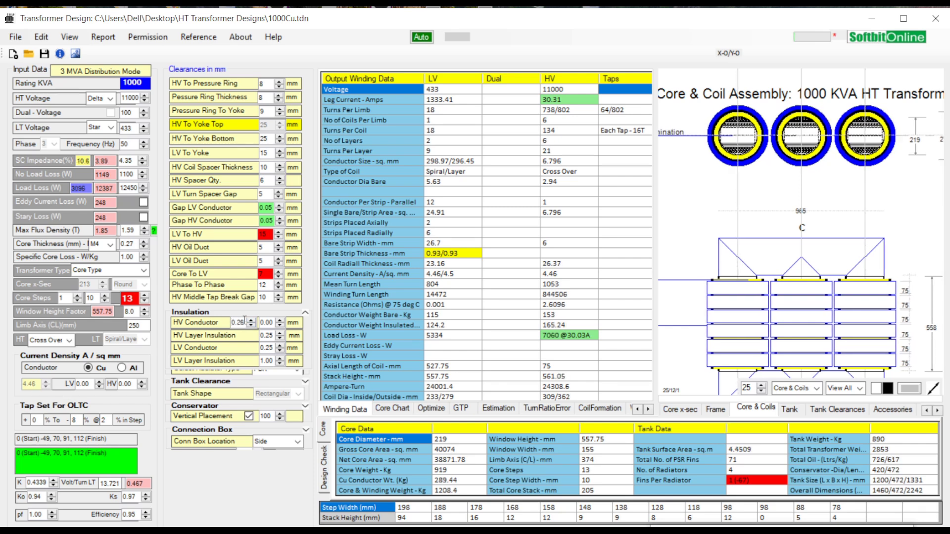
{"action": "scroll", "coordinate": [246, 322], "scroll_direction": "up", "scroll_amount": 3}
{"action": "scroll", "coordinate": [274, 334], "scroll_direction": "up", "scroll_amount": 1}
{"action": "scroll", "coordinate": [270, 360], "scroll_direction": "down", "scroll_amount": 12}
{"action": "scroll", "coordinate": [270, 359], "scroll_direction": "up", "scroll_amount": 3}
{"action": "scroll", "coordinate": [245, 323], "scroll_direction": "up", "scroll_amount": 6}
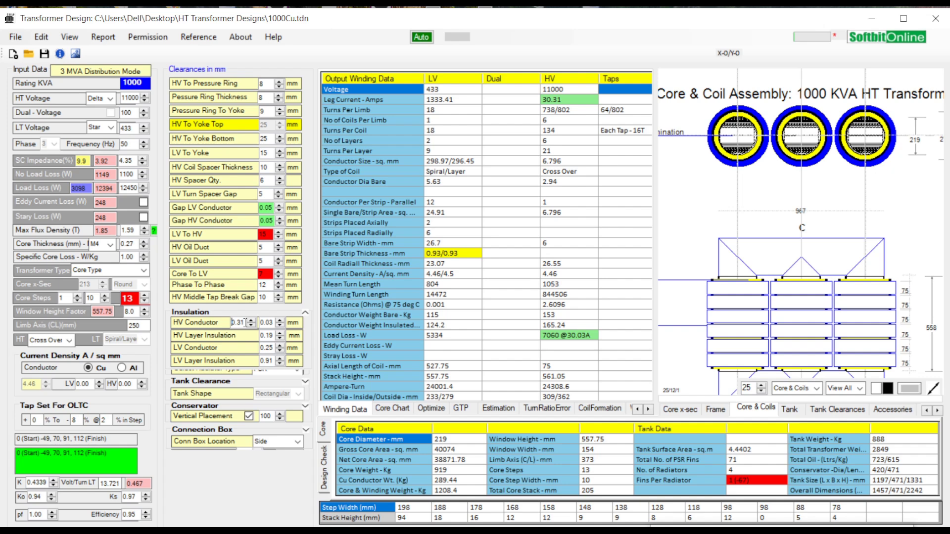
{"action": "scroll", "coordinate": [246, 323], "scroll_direction": "up", "scroll_amount": 13}
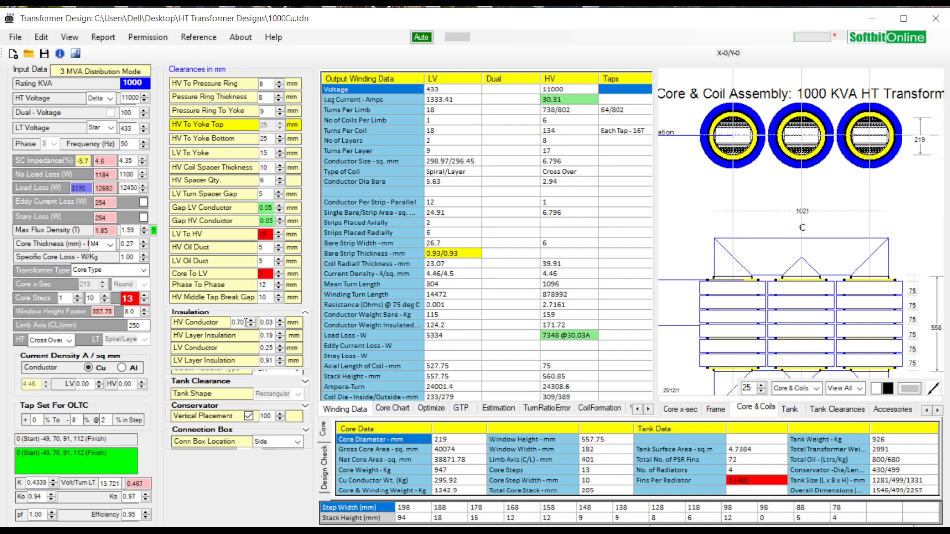
{"action": "scroll", "coordinate": [246, 323], "scroll_direction": "down", "scroll_amount": 10}
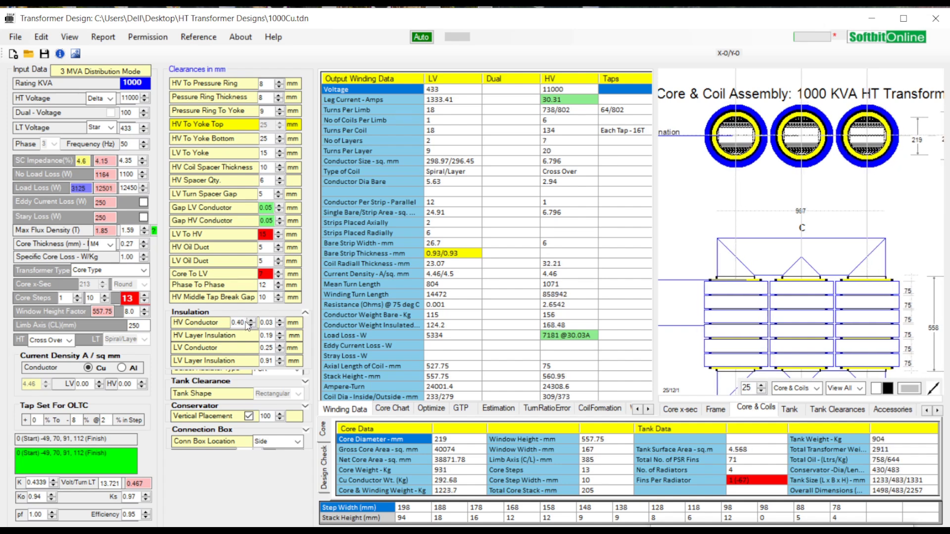
{"action": "scroll", "coordinate": [247, 324], "scroll_direction": "down", "scroll_amount": 6}
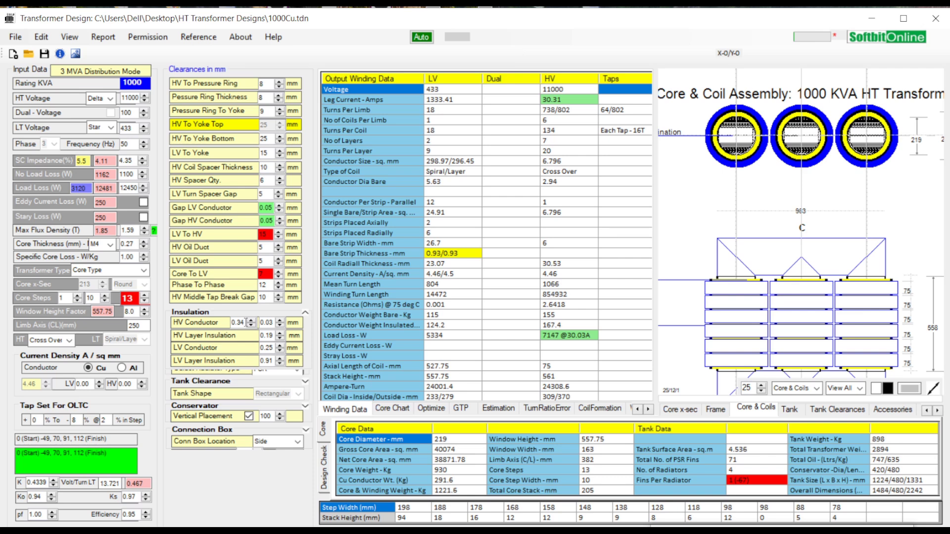
{"action": "scroll", "coordinate": [246, 322], "scroll_direction": "up", "scroll_amount": 6}
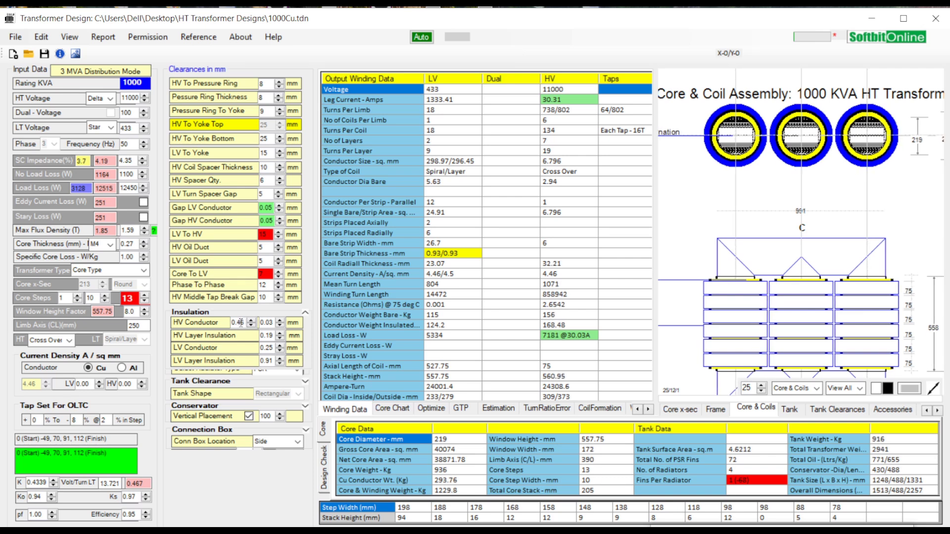
{"action": "scroll", "coordinate": [242, 323], "scroll_direction": "down", "scroll_amount": 20}
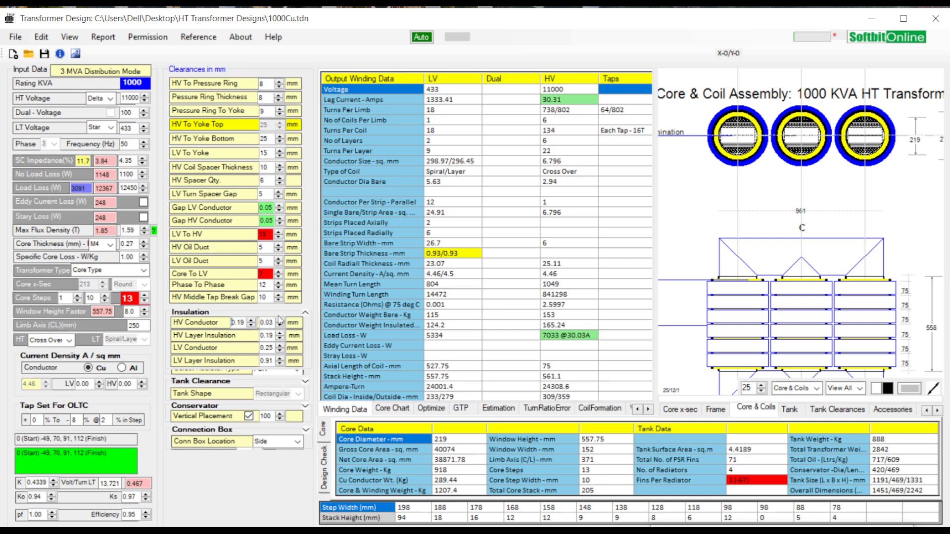
Step: Show the tank drawing and try 250 (3) and 520 (7) radiators before keeping 300 (5)
{"action": "left_click", "coordinate": [304, 314]}
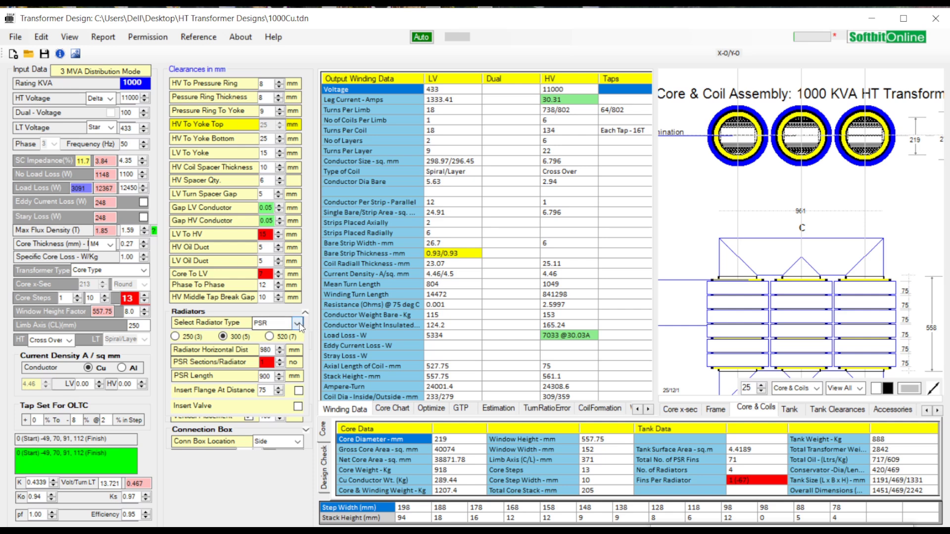
{"action": "left_click", "coordinate": [790, 410]}
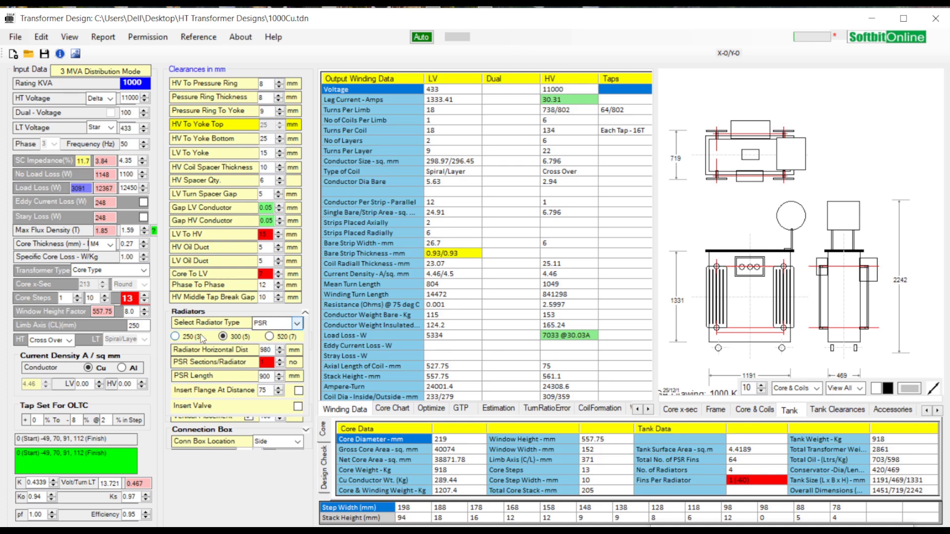
{"action": "left_click", "coordinate": [178, 337]}
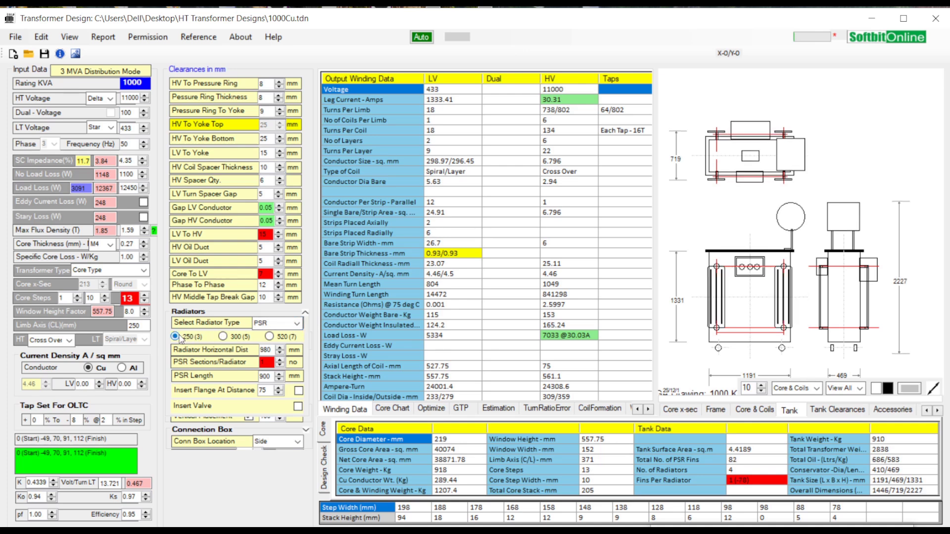
{"action": "left_click", "coordinate": [223, 336]}
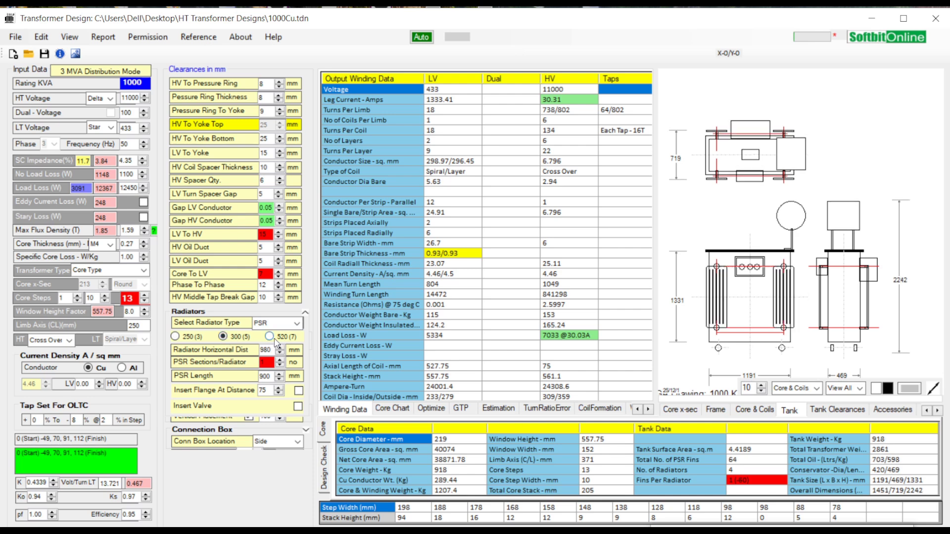
{"action": "left_click", "coordinate": [275, 340]}
{"action": "left_click", "coordinate": [238, 339]}
Step: Give the PSR radiators 7 sections and 600 mm length, leaving flanges and valves off
{"action": "scroll", "coordinate": [271, 348], "scroll_direction": "down", "scroll_amount": 3}
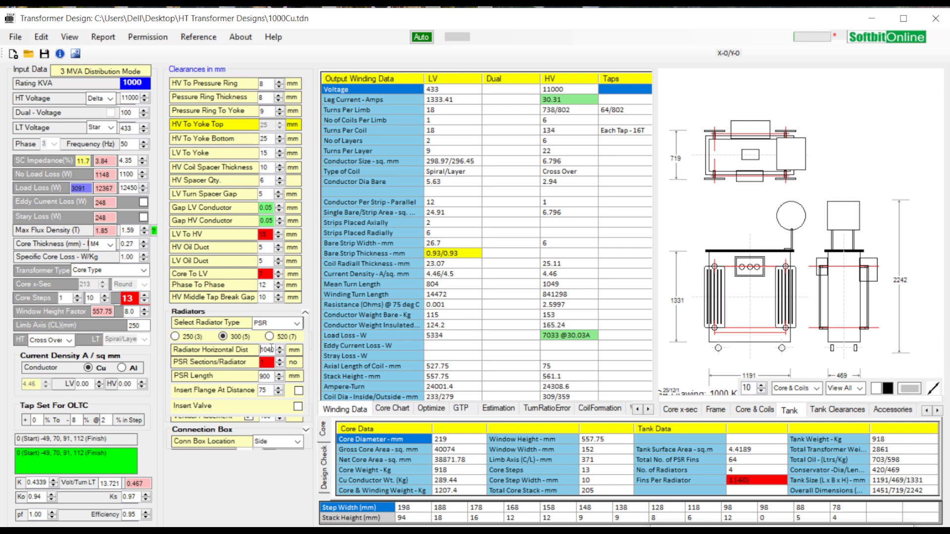
{"action": "scroll", "coordinate": [271, 348], "scroll_direction": "up", "scroll_amount": 2}
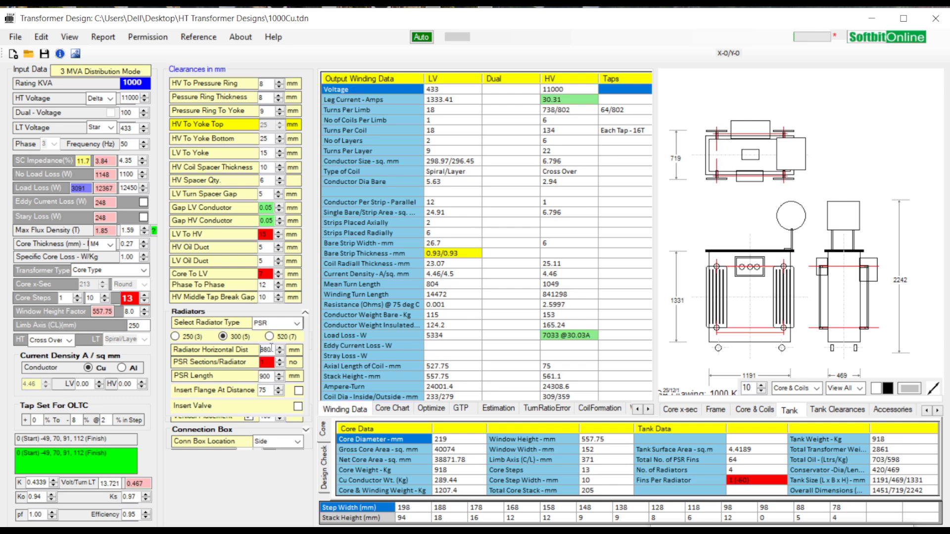
{"action": "scroll", "coordinate": [269, 357], "scroll_direction": "up", "scroll_amount": 3}
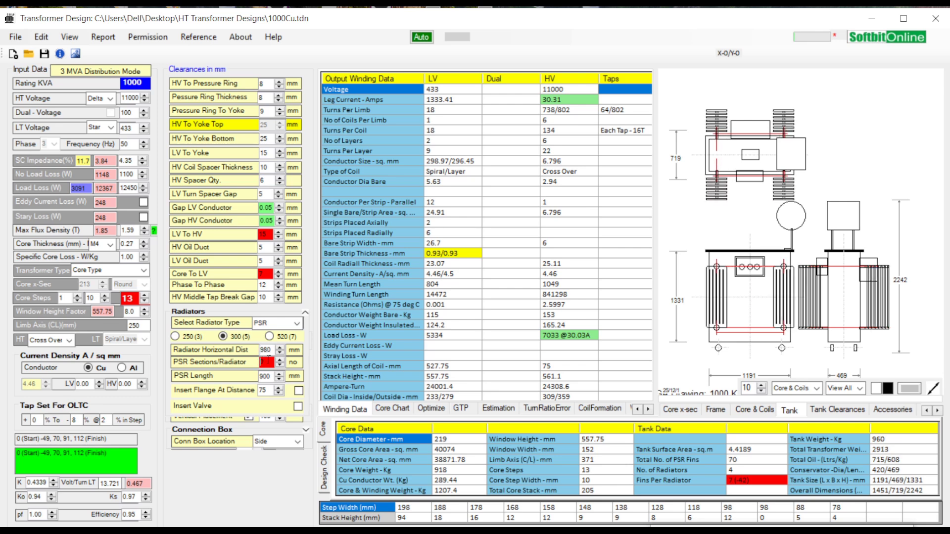
{"action": "scroll", "coordinate": [269, 359], "scroll_direction": "up", "scroll_amount": 3}
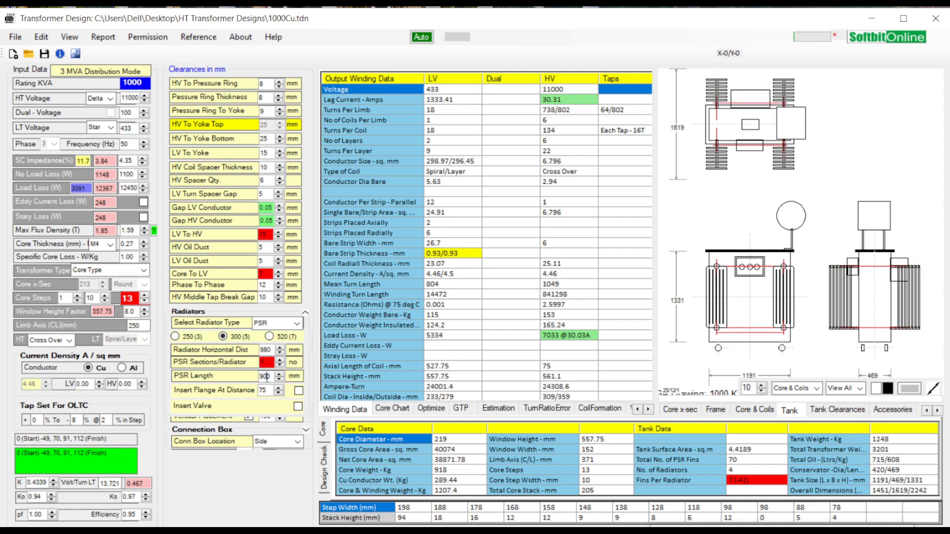
{"action": "scroll", "coordinate": [266, 377], "scroll_direction": "down", "scroll_amount": 3}
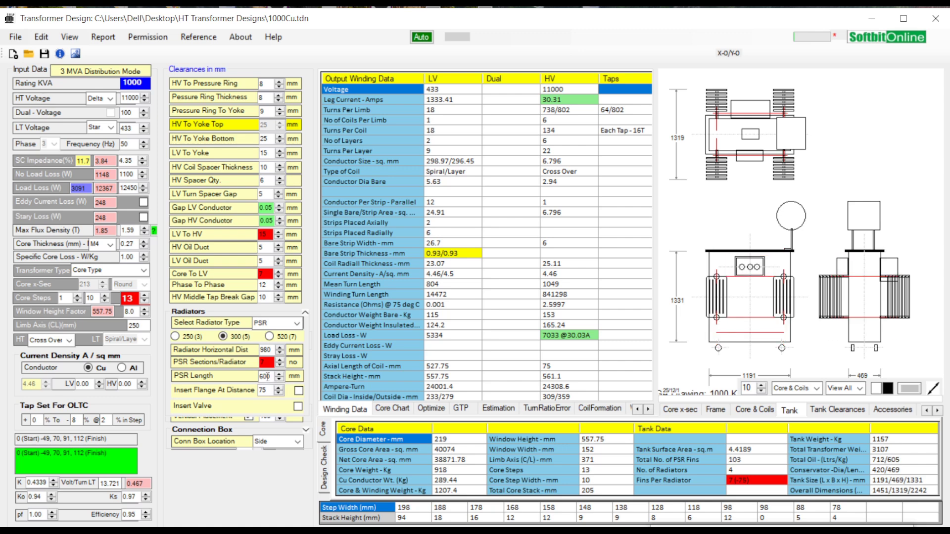
{"action": "left_click", "coordinate": [299, 391]}
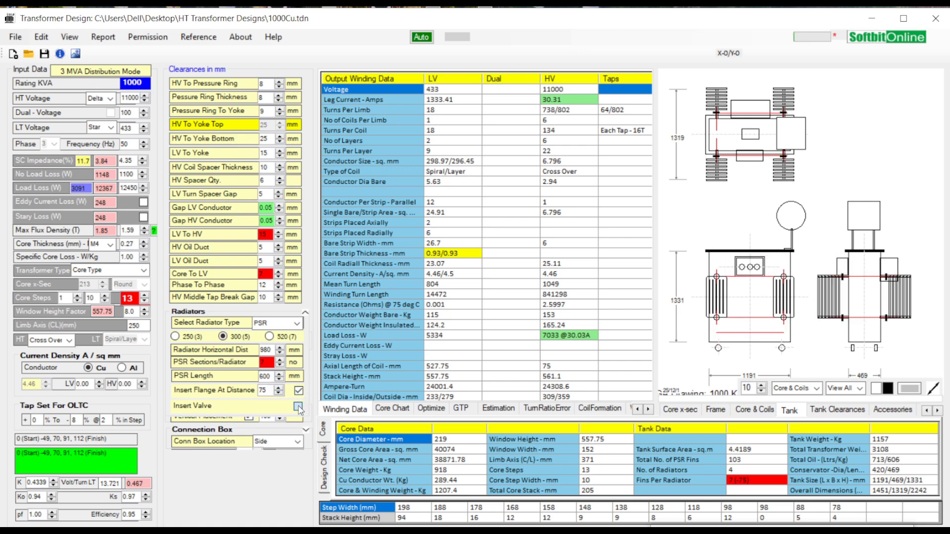
{"action": "left_click", "coordinate": [299, 406]}
{"action": "left_click", "coordinate": [299, 406]}
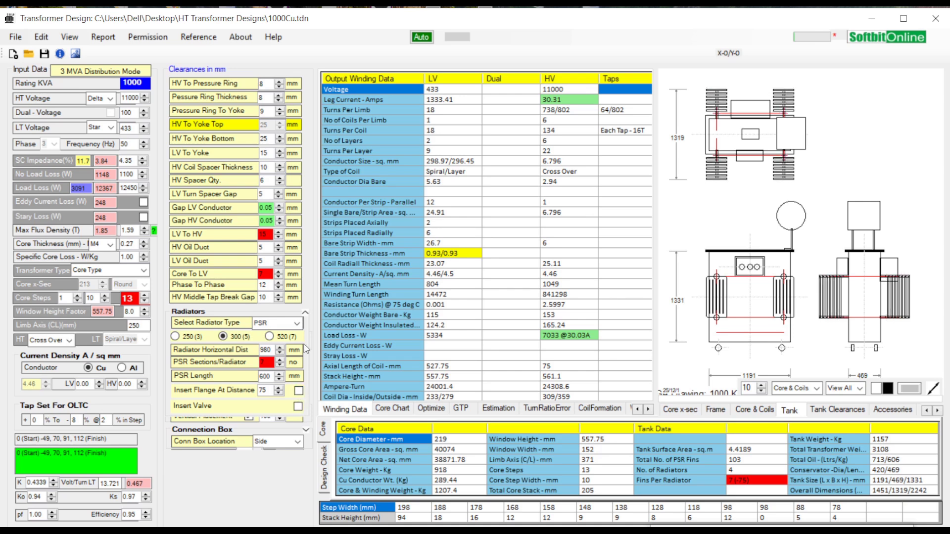
{"action": "left_click", "coordinate": [306, 313]}
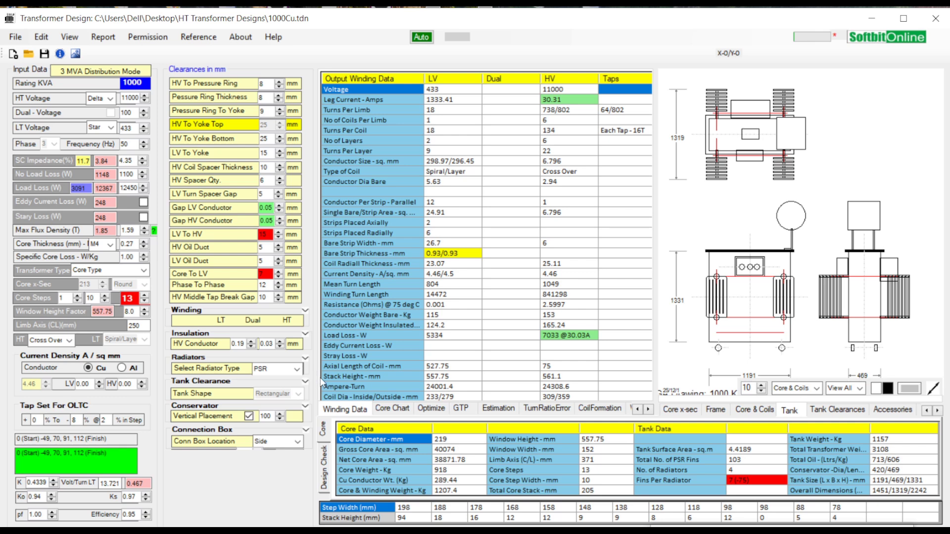
Step: Set HV Inside Tank-L gaps to 103/127 mm and HV Inside Tank-W to 81/84 mm
{"action": "left_click", "coordinate": [305, 381]}
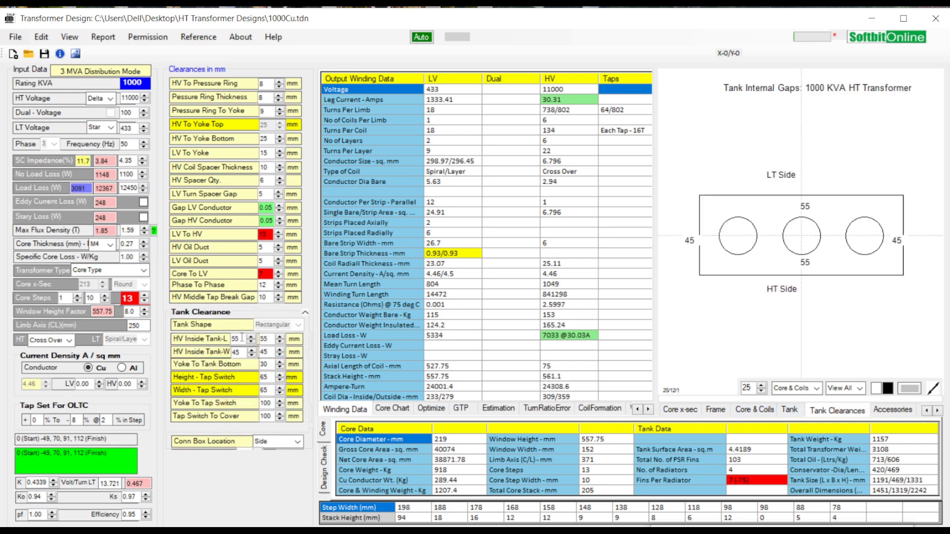
{"action": "scroll", "coordinate": [242, 338], "scroll_direction": "up", "scroll_amount": 5}
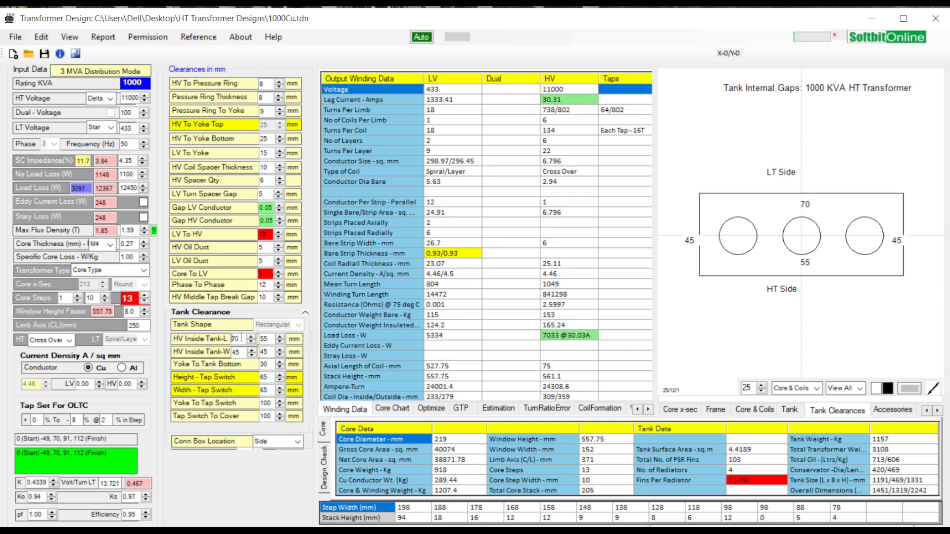
{"action": "scroll", "coordinate": [271, 342], "scroll_direction": "up", "scroll_amount": 11}
{"action": "left_click", "coordinate": [271, 340]}
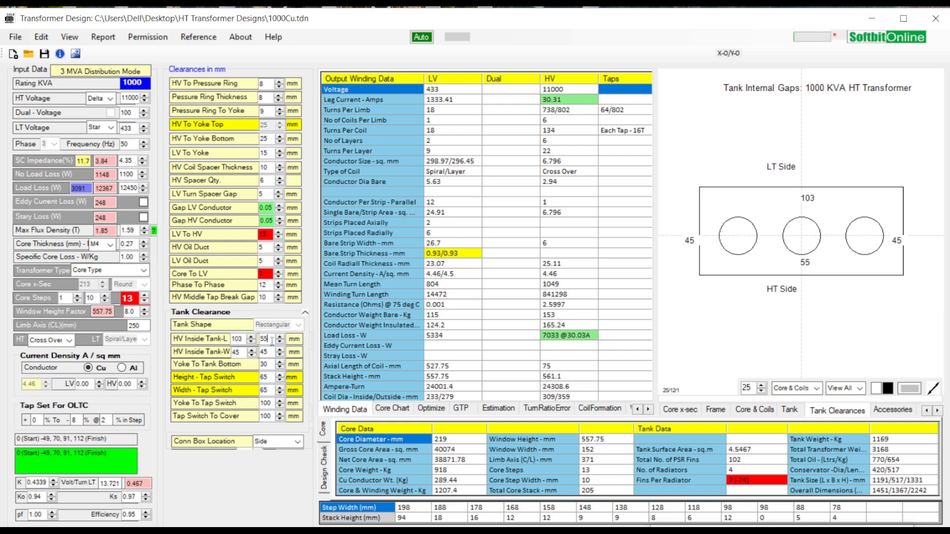
{"action": "scroll", "coordinate": [271, 342], "scroll_direction": "up", "scroll_amount": 20}
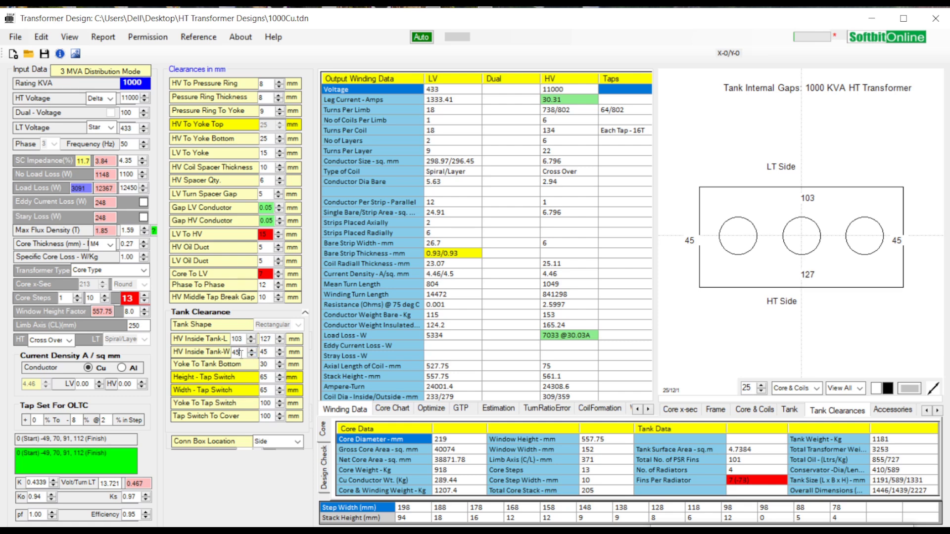
{"action": "scroll", "coordinate": [240, 353], "scroll_direction": "up", "scroll_amount": 12}
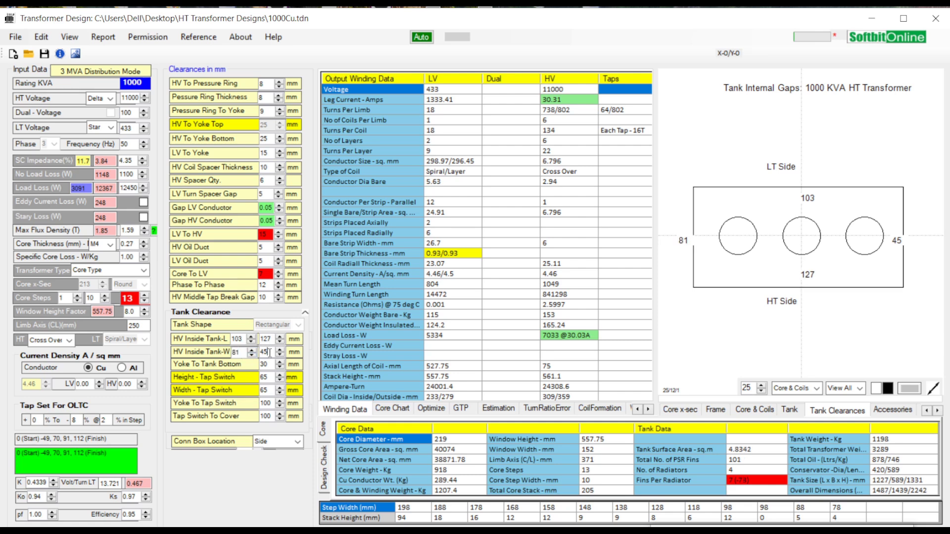
{"action": "scroll", "coordinate": [270, 352], "scroll_direction": "up", "scroll_amount": 13}
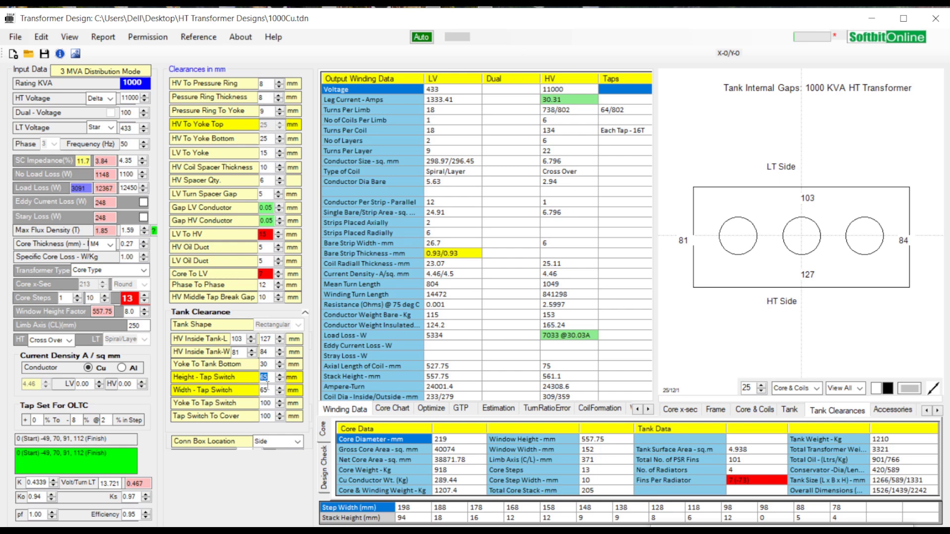
{"action": "left_click", "coordinate": [268, 386]}
{"action": "left_click", "coordinate": [305, 313]}
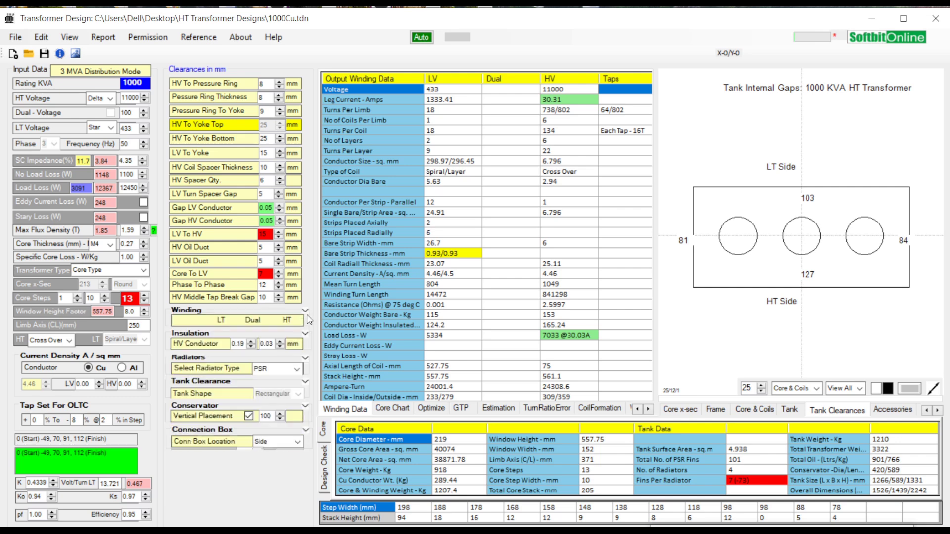
Step: Change the conservator's vertical placement from 100 to 25 mm, giving 2167 mm overall height
{"action": "left_click", "coordinate": [306, 408]}
{"action": "left_click", "coordinate": [787, 410]}
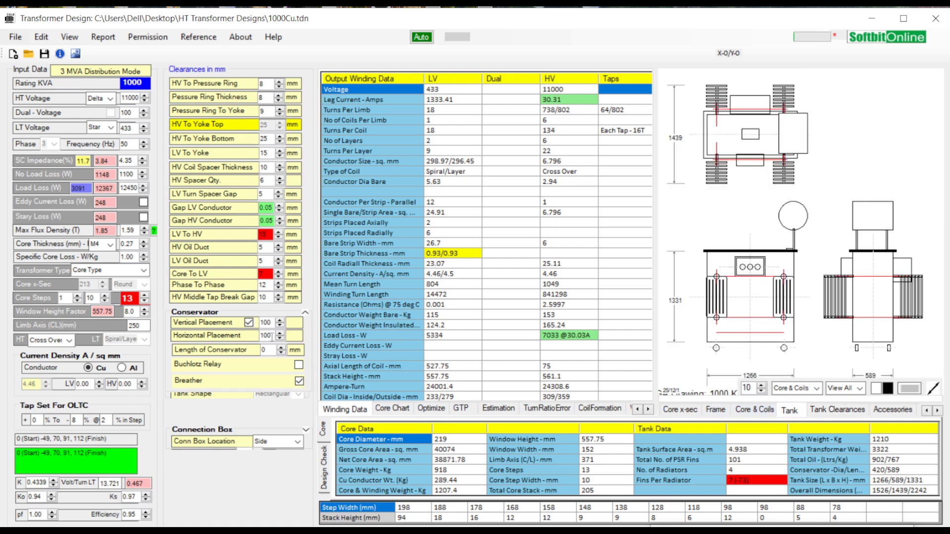
{"action": "left_click", "coordinate": [249, 323]}
{"action": "left_click", "coordinate": [248, 323]}
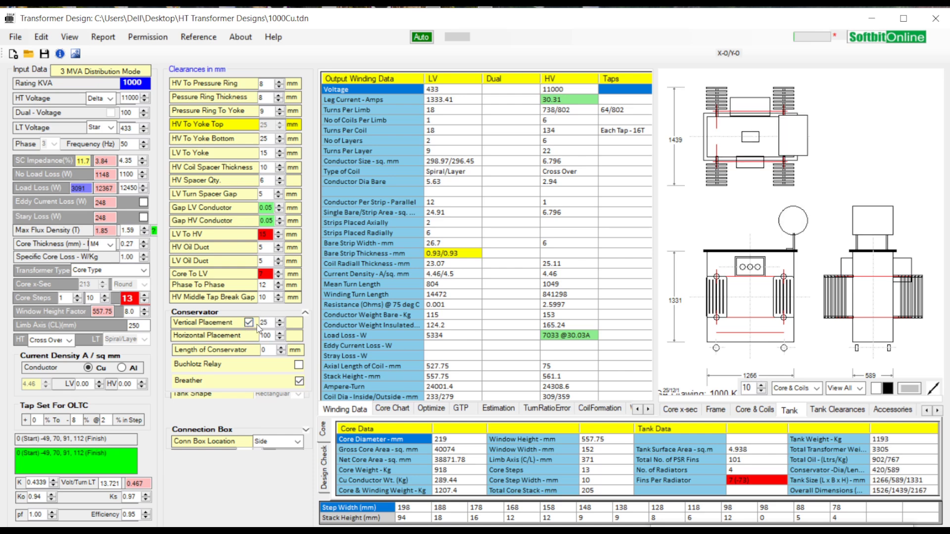
{"action": "left_click", "coordinate": [250, 323]}
{"action": "left_click", "coordinate": [250, 323]}
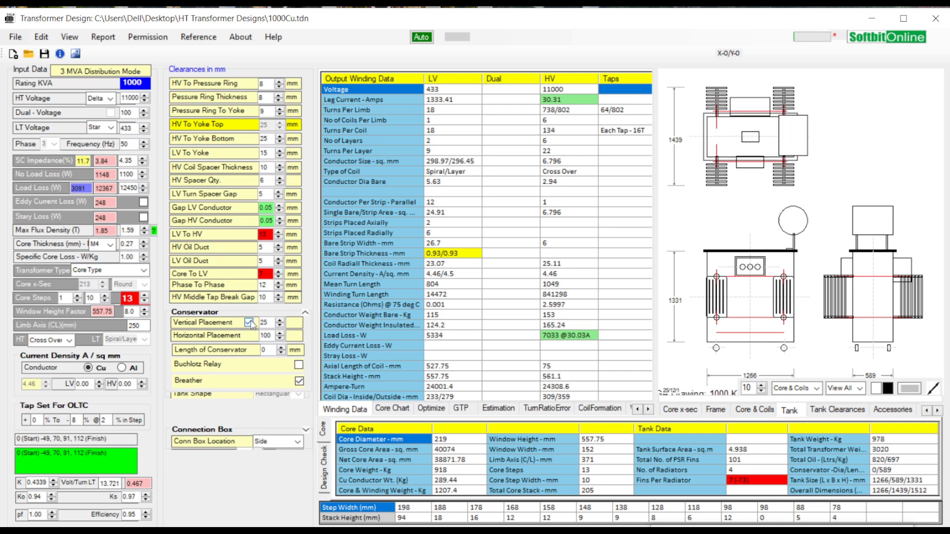
{"action": "left_click", "coordinate": [306, 313]}
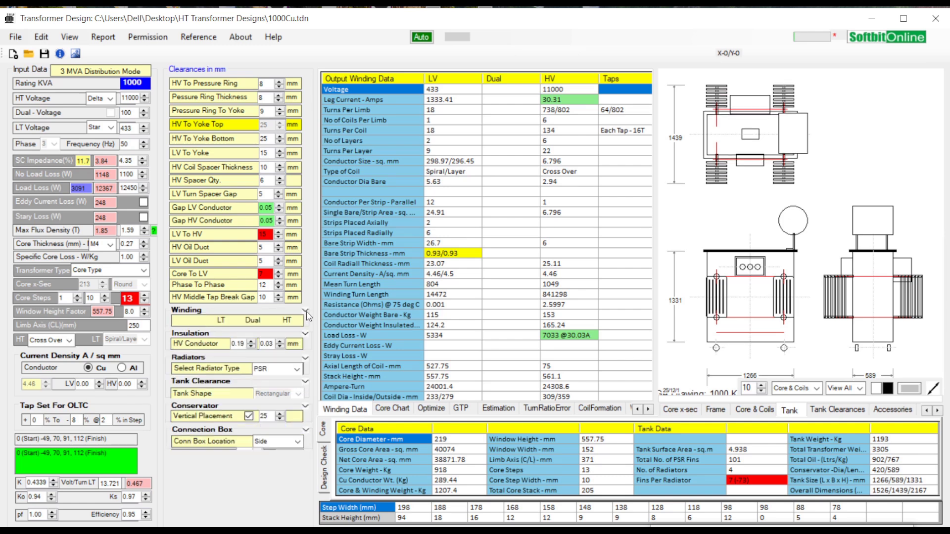
{"action": "left_click", "coordinate": [307, 431]}
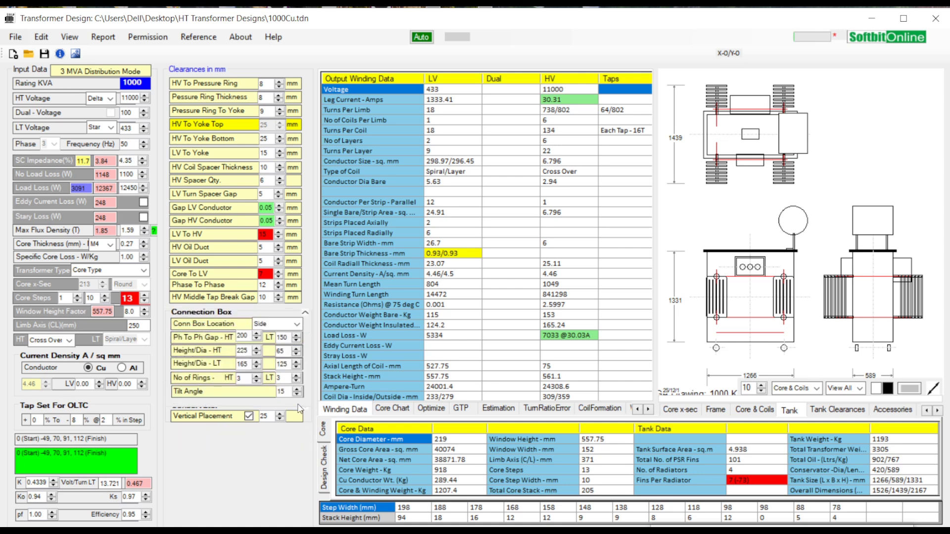
Step: Try a Top connection box location, then set it back to Side
{"action": "left_click", "coordinate": [297, 324]}
{"action": "left_click", "coordinate": [266, 355]}
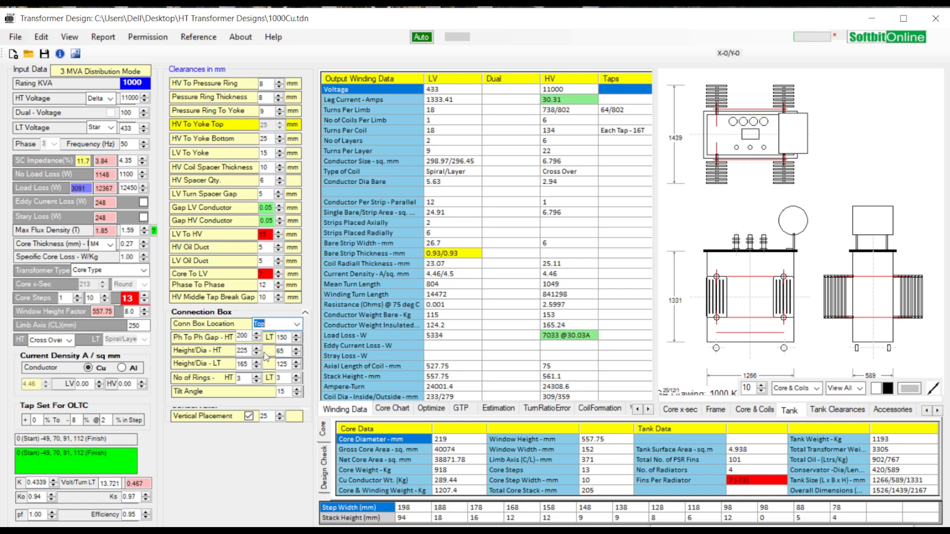
{"action": "left_click", "coordinate": [296, 324]}
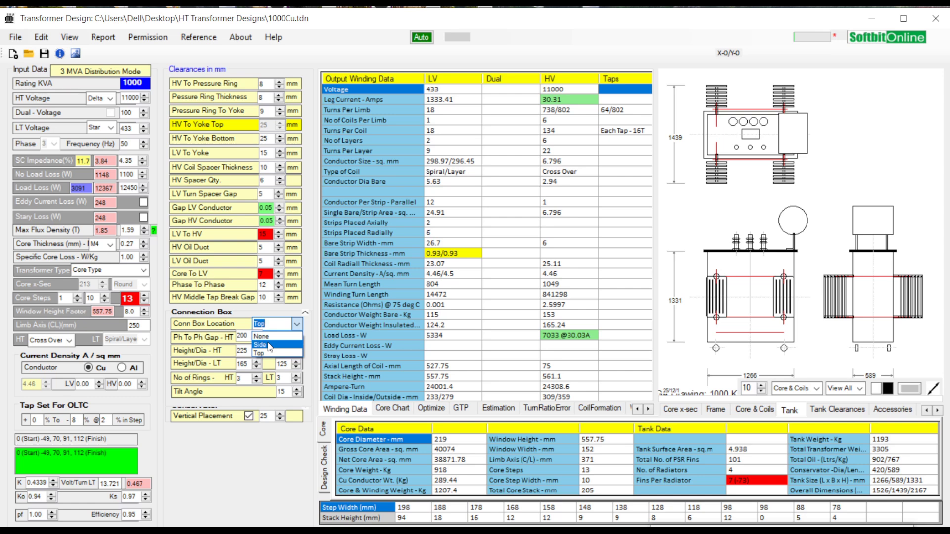
{"action": "left_click", "coordinate": [269, 345]}
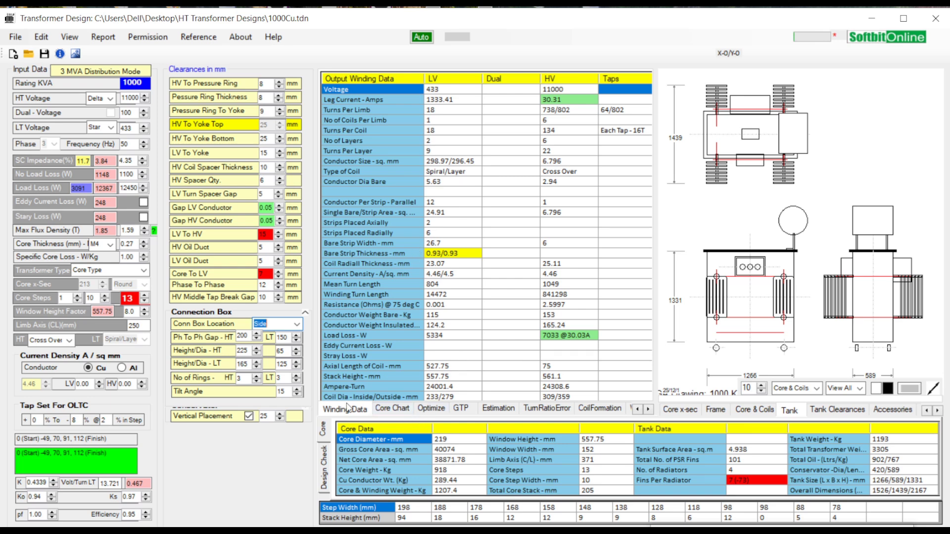
Step: Show the GTP sheet listing 767 kg oil, 3305 kg total weight and 1526/1439/2167 mm size
{"action": "left_click", "coordinate": [460, 408]}
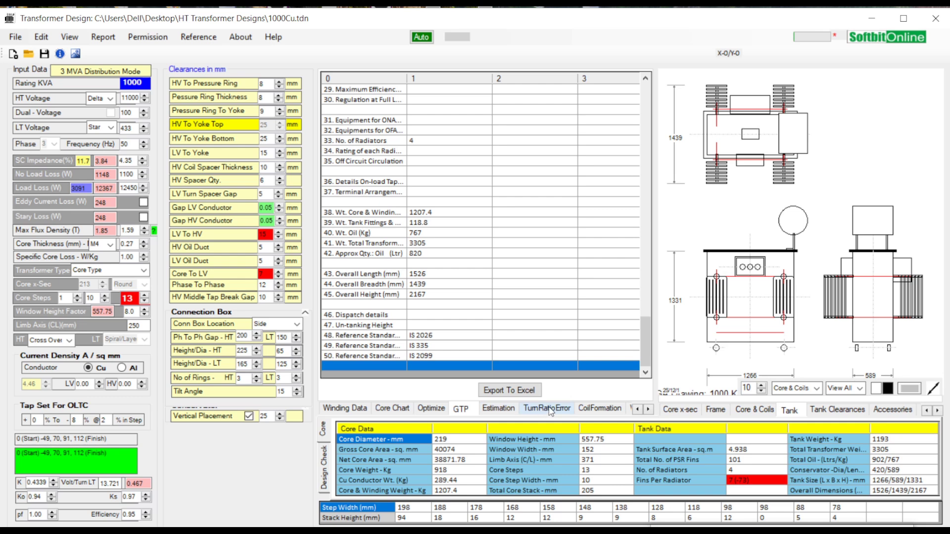
Step: Look through the winding details, winding data table and core step chart output views
{"action": "left_click", "coordinate": [649, 410]}
{"action": "left_click", "coordinate": [621, 409]}
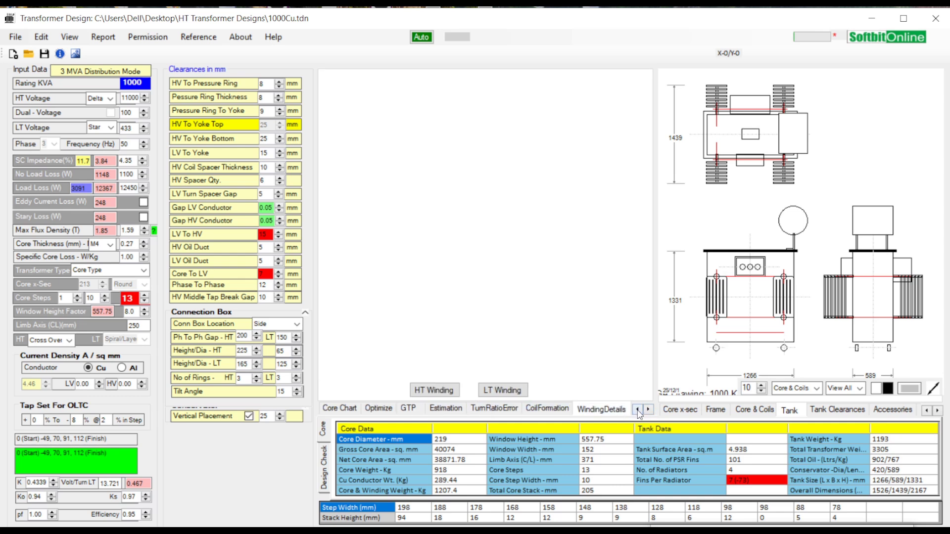
{"action": "left_click", "coordinate": [638, 409]}
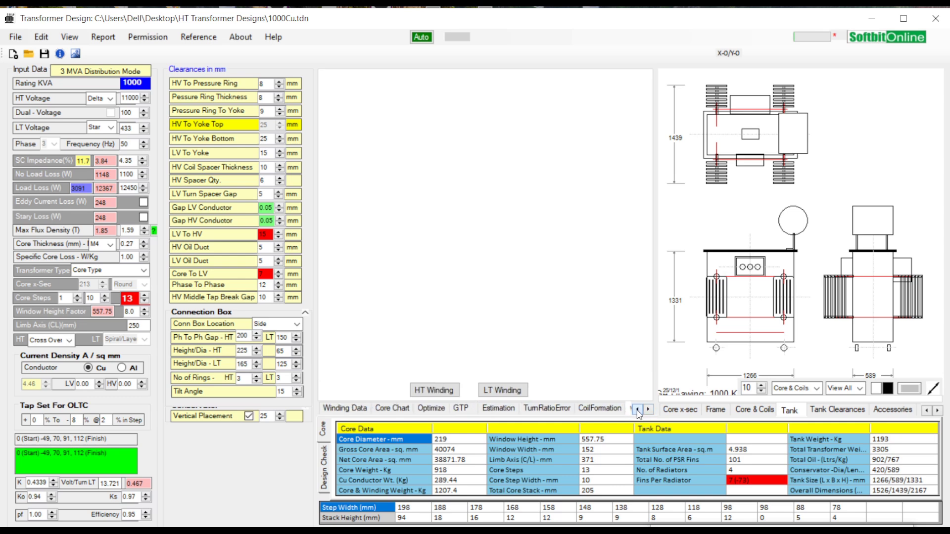
{"action": "left_click", "coordinate": [363, 409]}
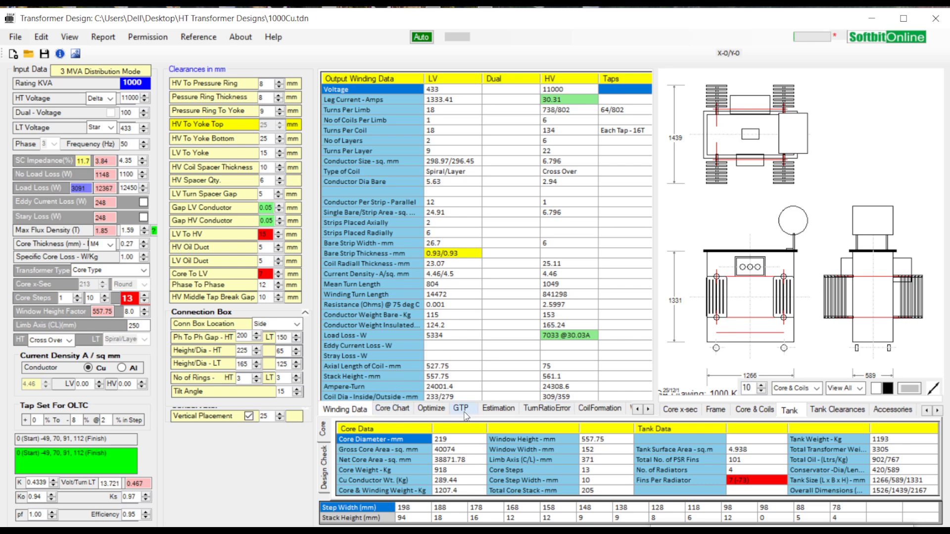
{"action": "left_click", "coordinate": [649, 409]}
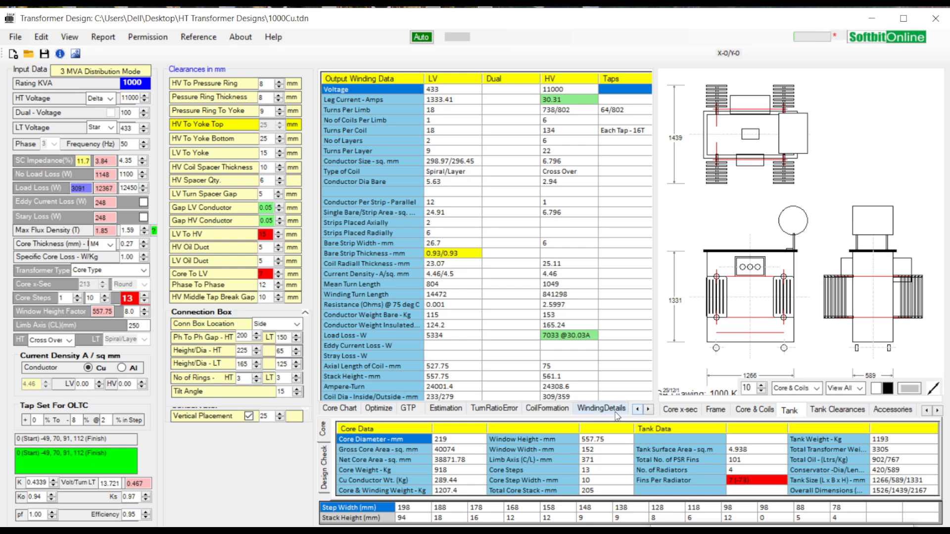
{"action": "left_click", "coordinate": [344, 410]}
{"action": "scroll", "coordinate": [452, 330], "scroll_direction": "down", "scroll_amount": 5}
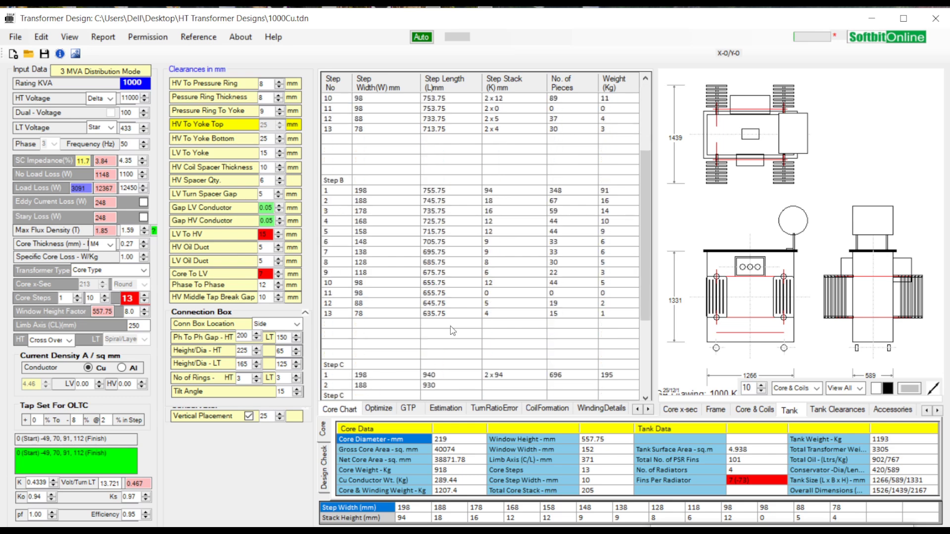
{"action": "scroll", "coordinate": [452, 331], "scroll_direction": "down", "scroll_amount": 3}
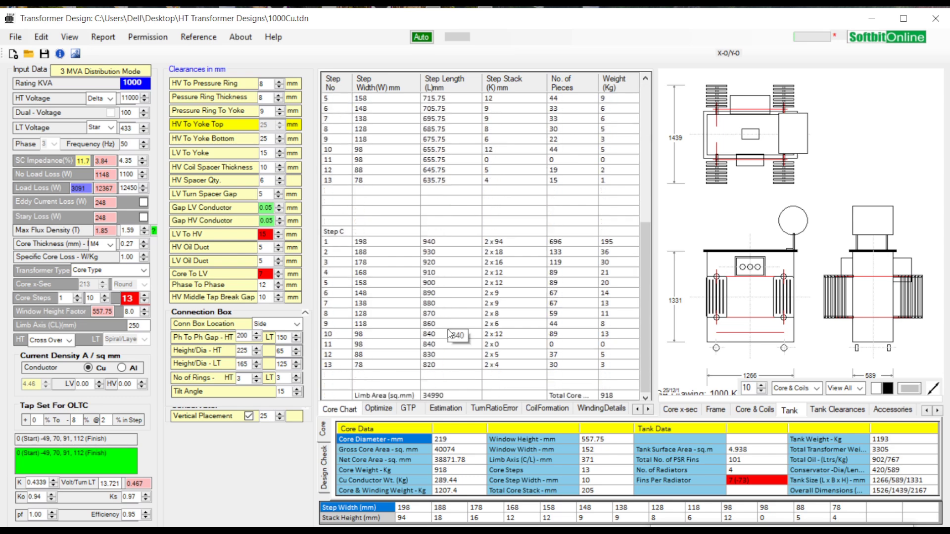
{"action": "scroll", "coordinate": [450, 336], "scroll_direction": "up", "scroll_amount": 8}
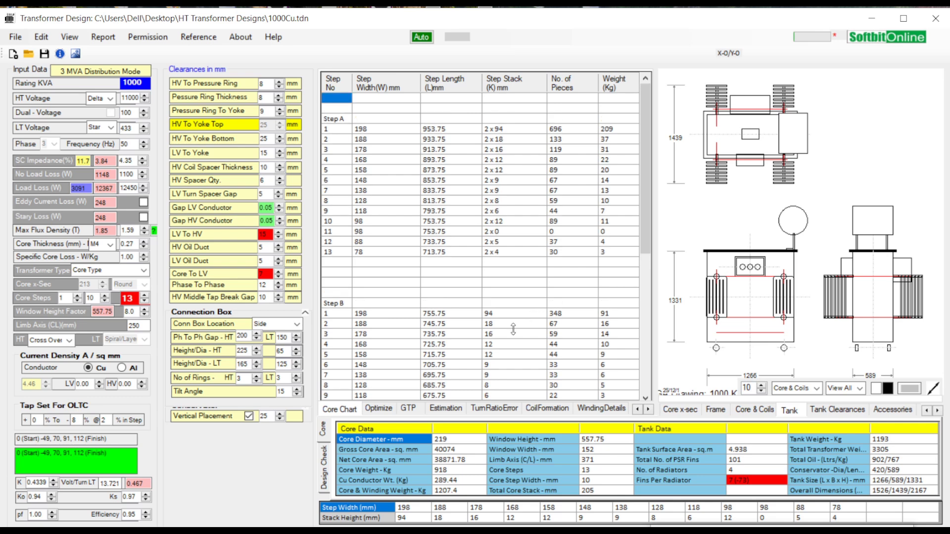
Step: Go back over the GTP list and check the turns-ratio error, -0.08% per tap
{"action": "left_click", "coordinate": [409, 408]}
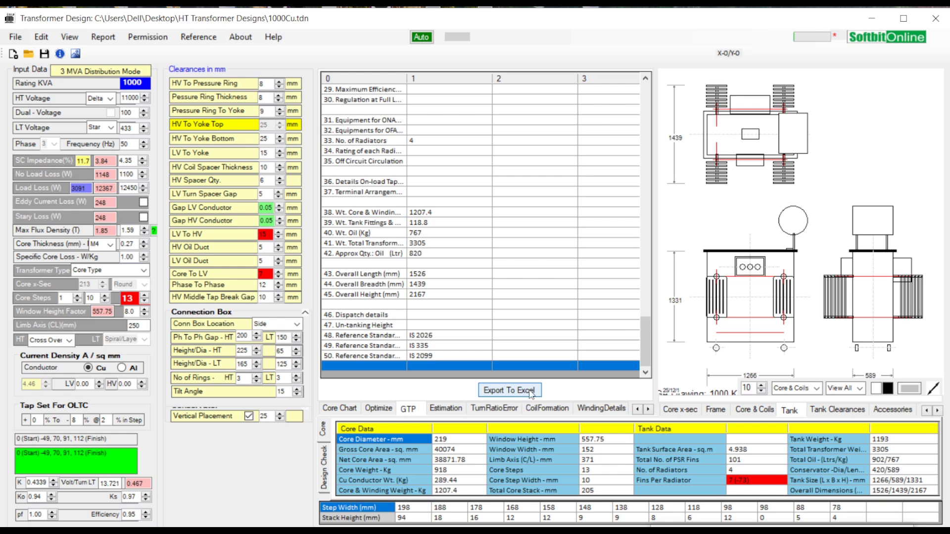
{"action": "scroll", "coordinate": [548, 301], "scroll_direction": "up", "scroll_amount": 15}
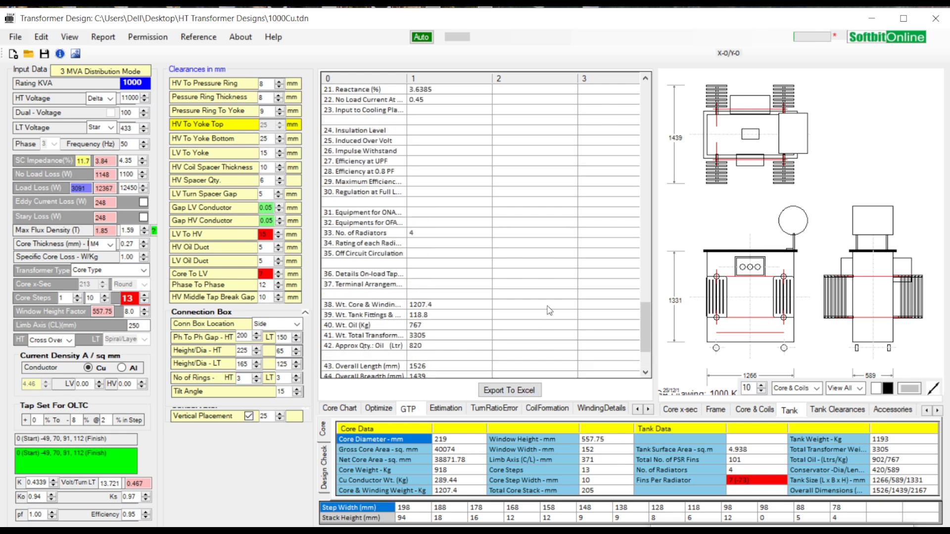
{"action": "scroll", "coordinate": [548, 301], "scroll_direction": "up", "scroll_amount": 15}
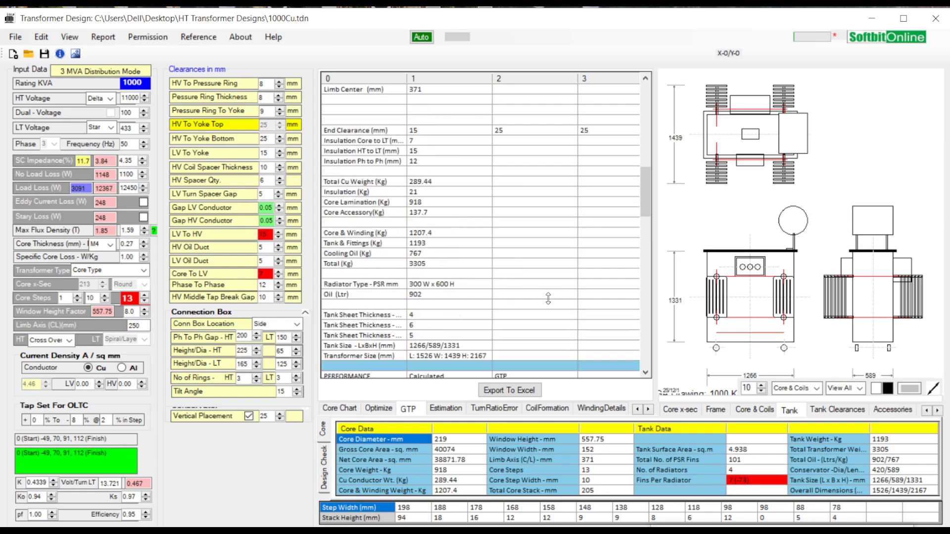
{"action": "left_click", "coordinate": [511, 407]}
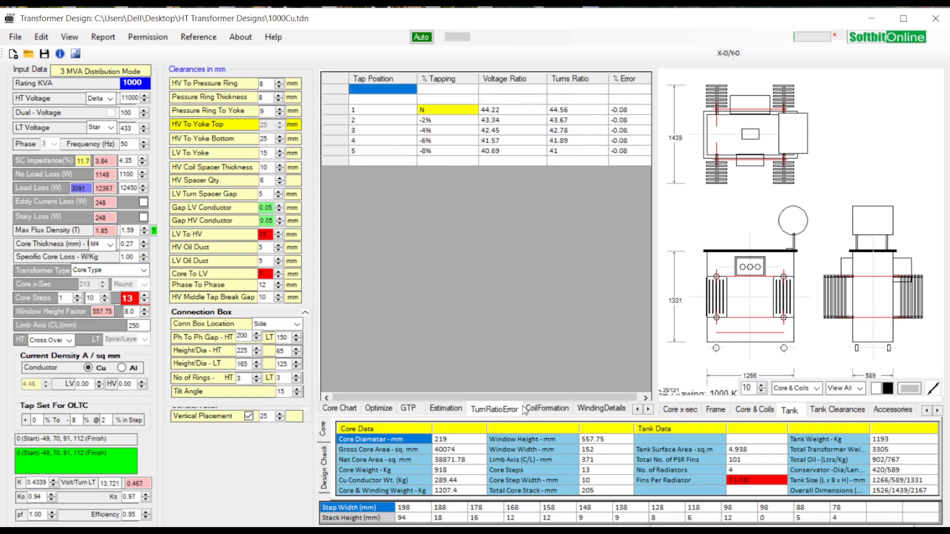
{"action": "left_click", "coordinate": [589, 409]}
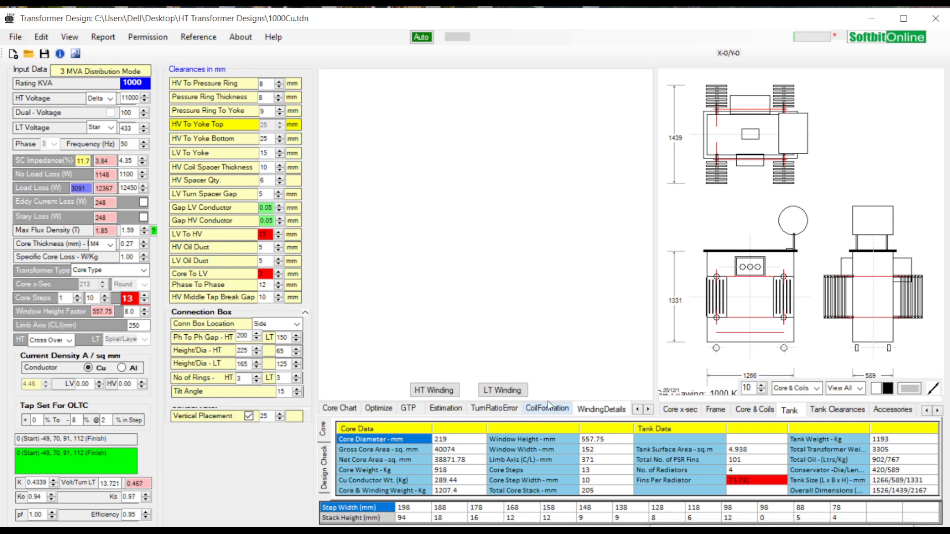
Step: Generate the HT and then LT winding sheets in Excel (LT: 18 turns per phase), discarding each workbook
{"action": "left_click", "coordinate": [444, 393]}
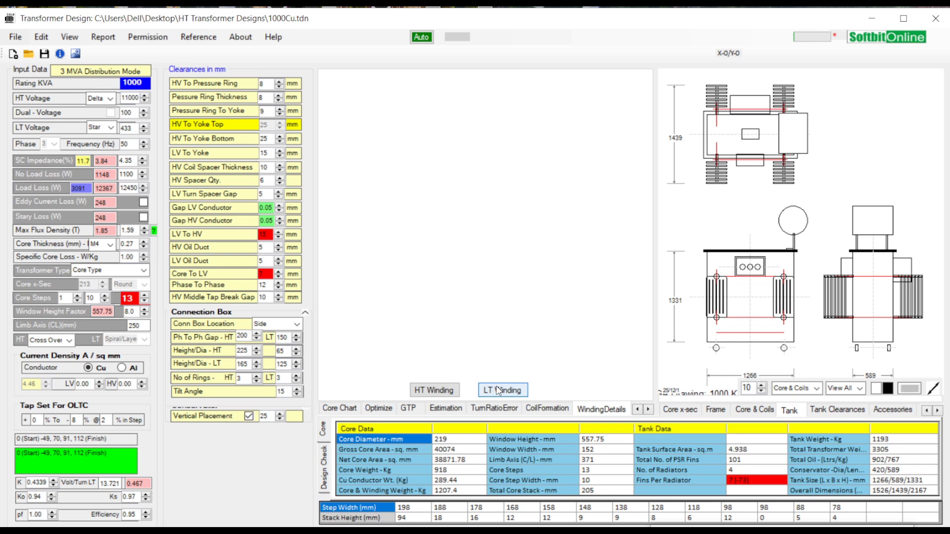
{"action": "left_click", "coordinate": [438, 395]}
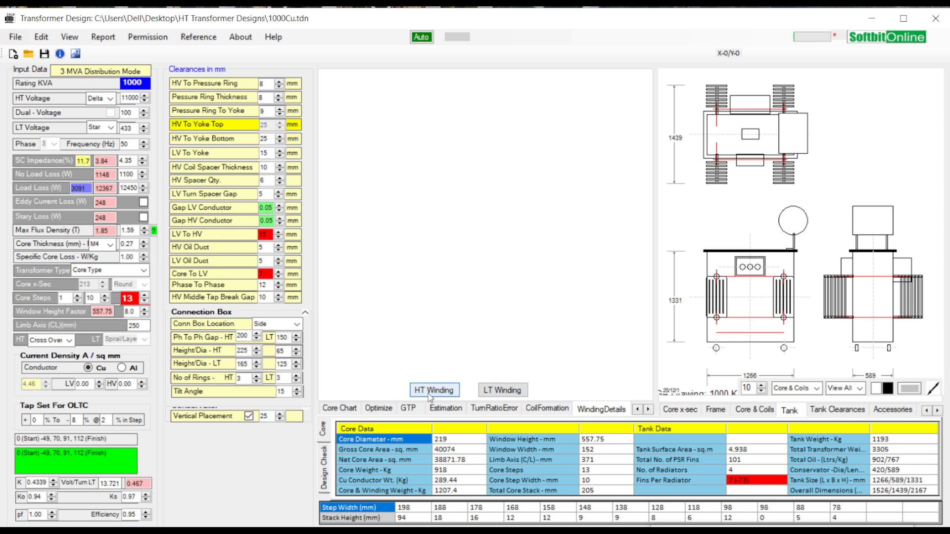
{"action": "left_click", "coordinate": [432, 394]}
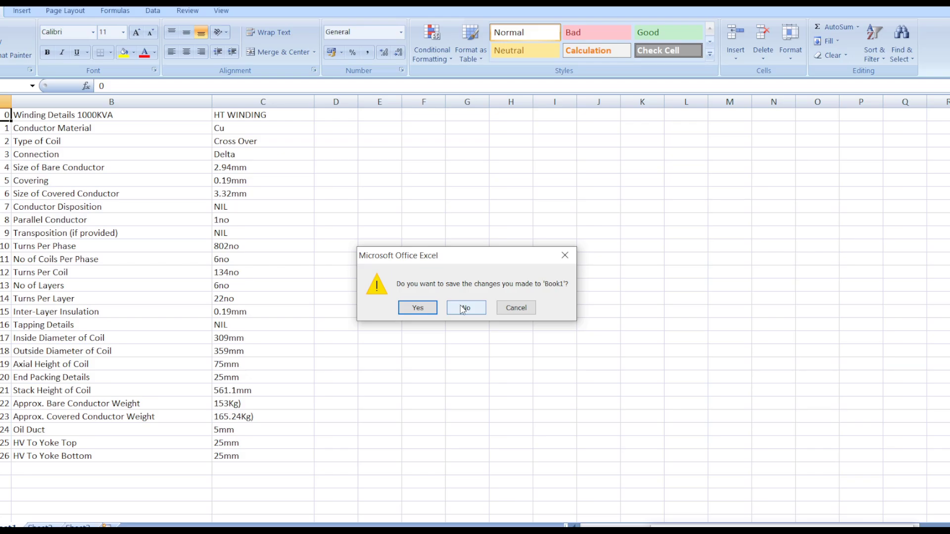
{"action": "left_click", "coordinate": [465, 307]}
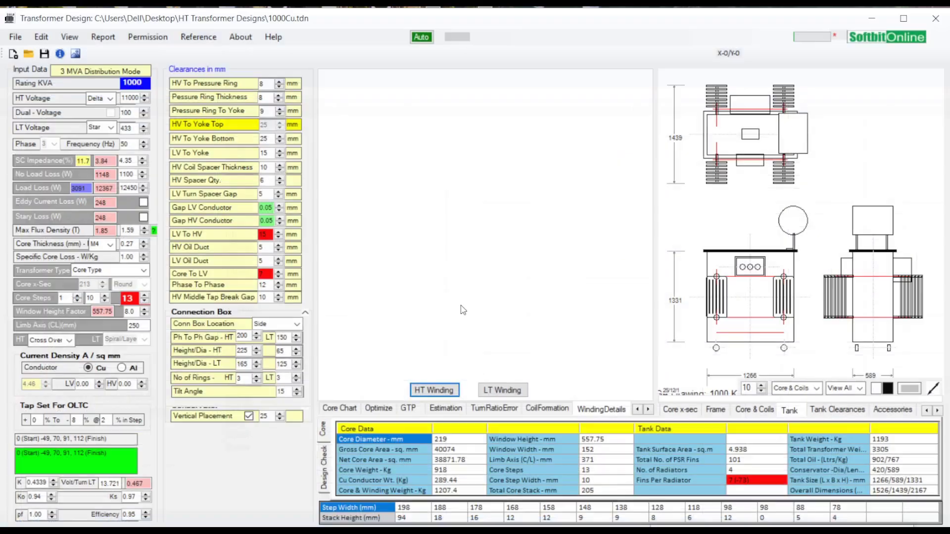
{"action": "left_click", "coordinate": [498, 388]}
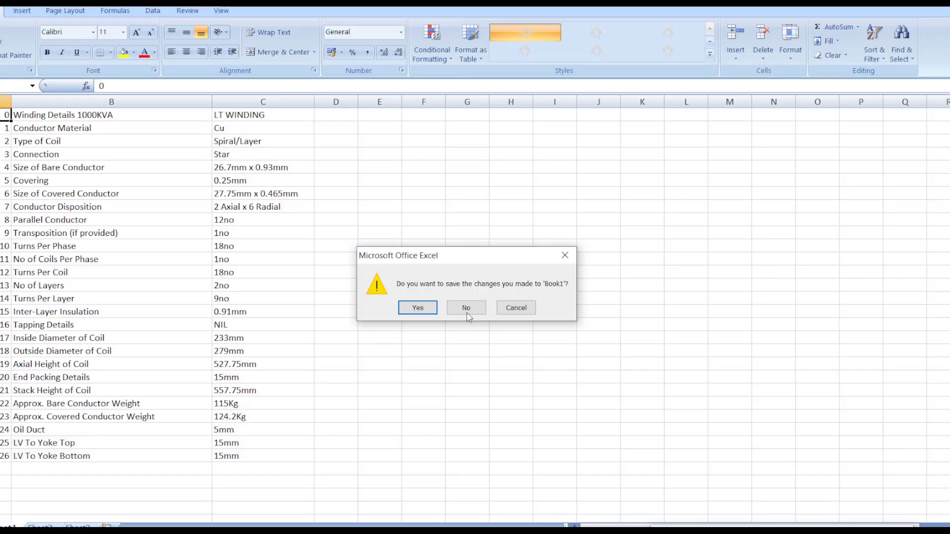
{"action": "left_click", "coordinate": [467, 313]}
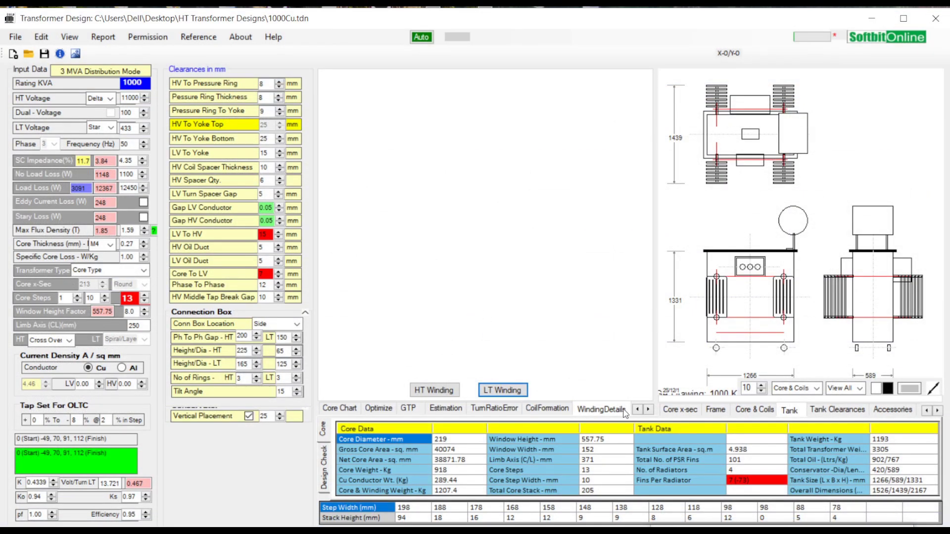
Step: Compare Design Check results with the core data, then cut the core steps from 13 to 10
{"action": "left_click", "coordinate": [325, 461]}
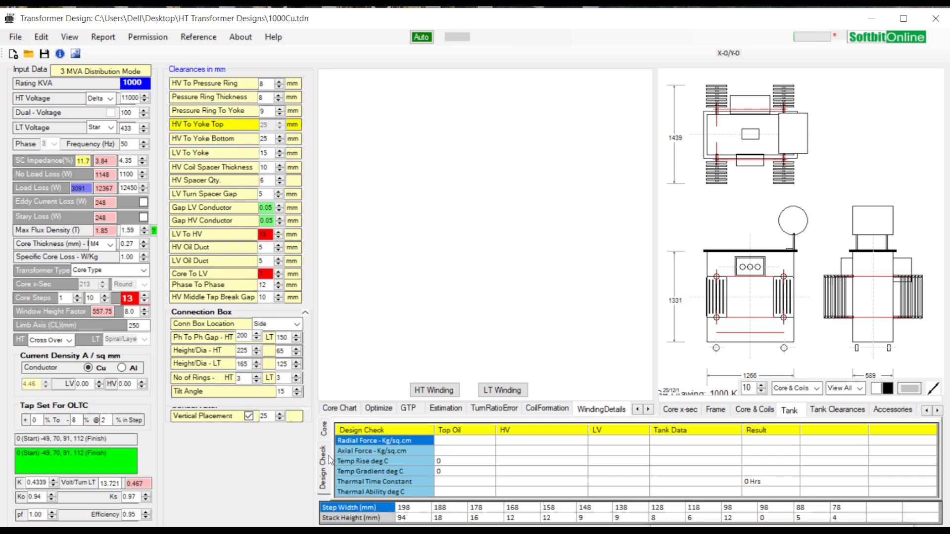
{"action": "left_click", "coordinate": [325, 434]}
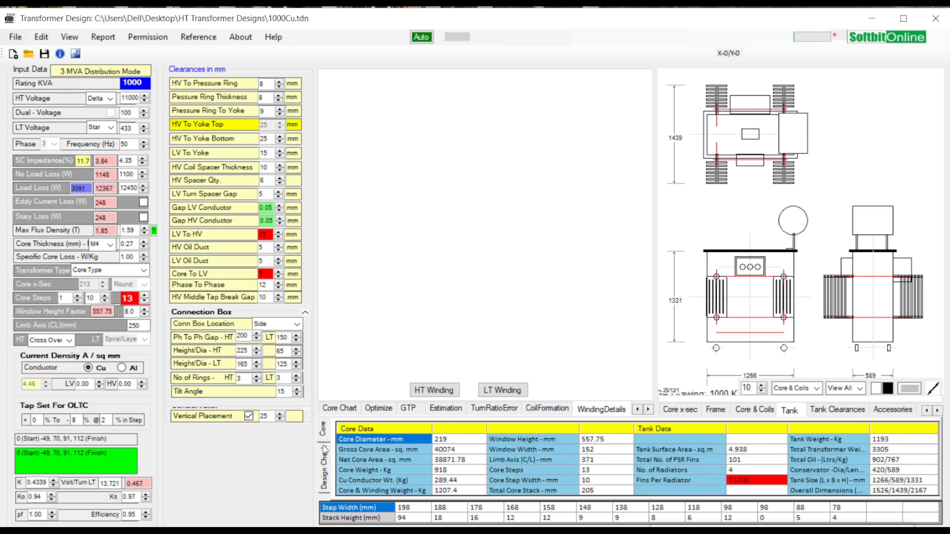
{"action": "left_click", "coordinate": [324, 456]}
{"action": "left_click", "coordinate": [327, 434]}
{"action": "double_click", "coordinate": [144, 302]}
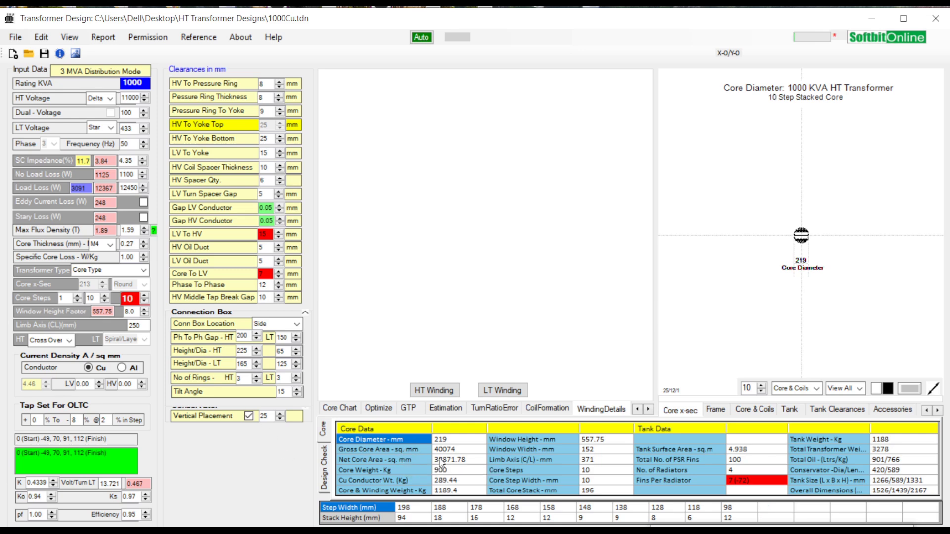
Step: Review the Core Chart step table and the output Winding Data table
{"action": "left_click", "coordinate": [340, 409]}
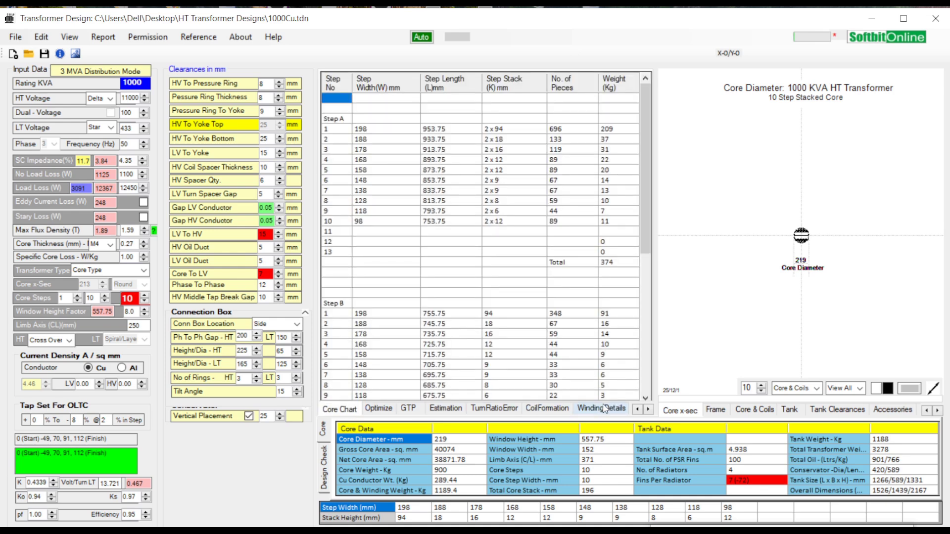
{"action": "left_click", "coordinate": [638, 410]}
{"action": "left_click", "coordinate": [344, 410]}
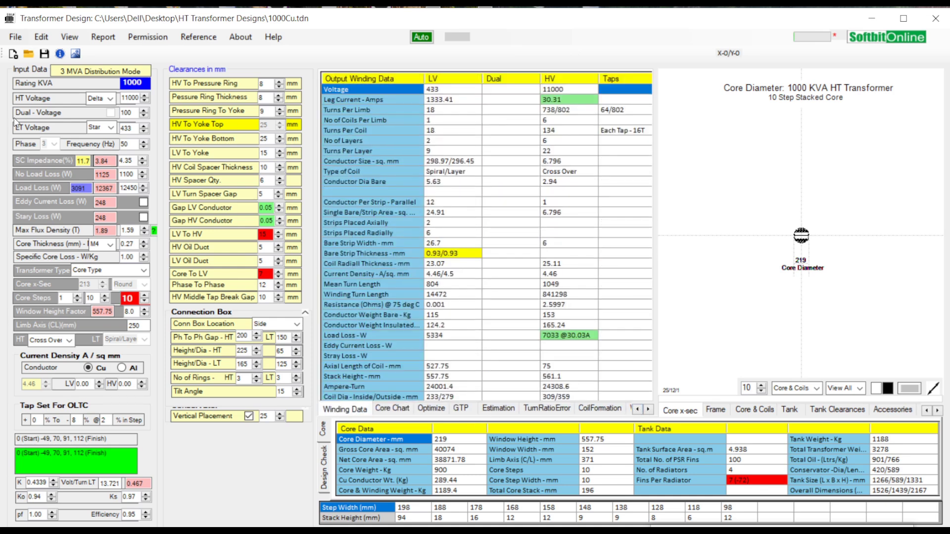
Step: Review the LT, HT, core, percentage, tank, performance and material cost default values
{"action": "left_click", "coordinate": [40, 37]}
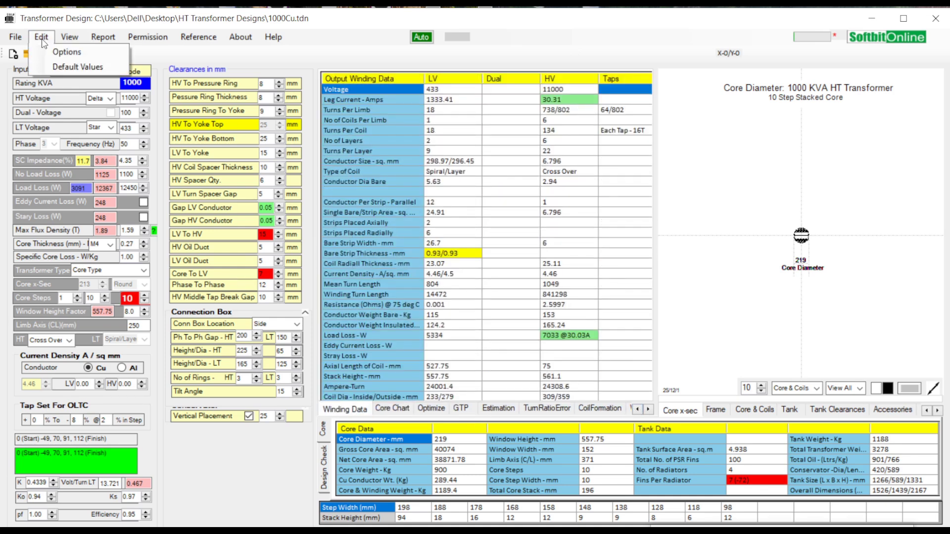
{"action": "left_click", "coordinate": [62, 65]}
{"action": "left_click", "coordinate": [355, 146]}
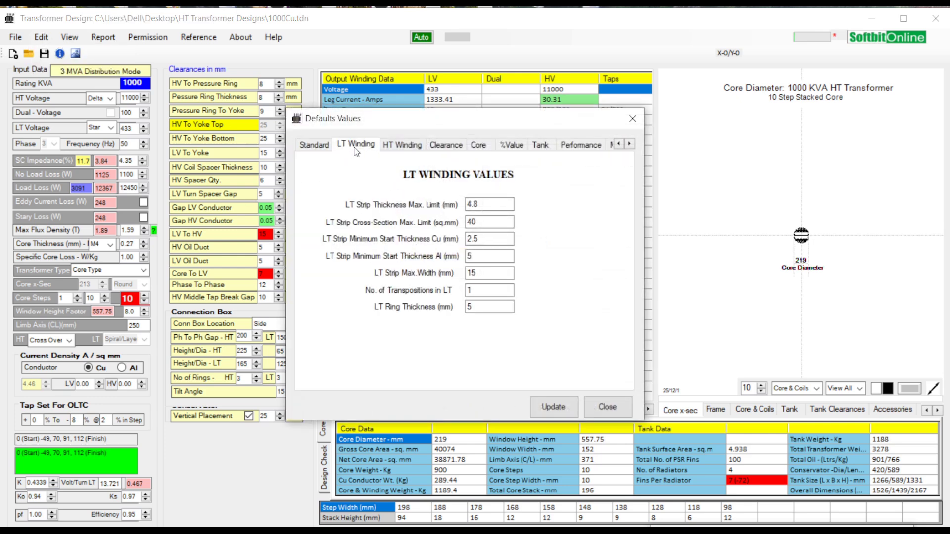
{"action": "left_click", "coordinate": [395, 148]}
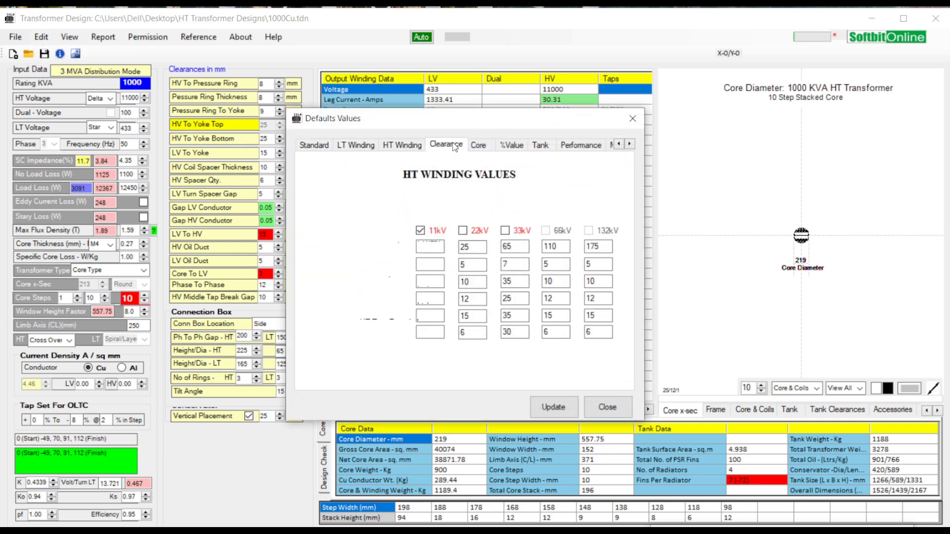
{"action": "left_click", "coordinate": [478, 145]}
{"action": "left_click", "coordinate": [511, 144]}
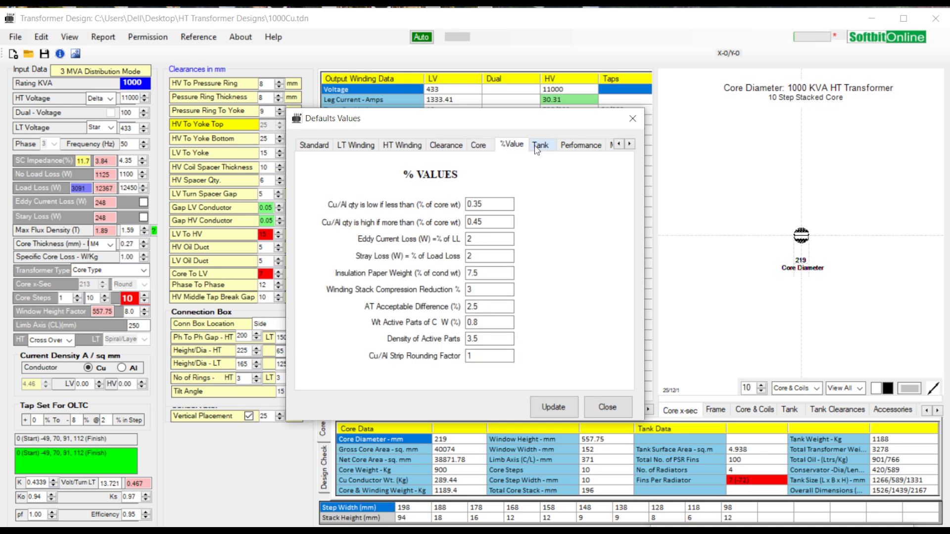
{"action": "left_click", "coordinate": [538, 146]}
{"action": "left_click", "coordinate": [578, 145]}
{"action": "left_click", "coordinate": [629, 144]}
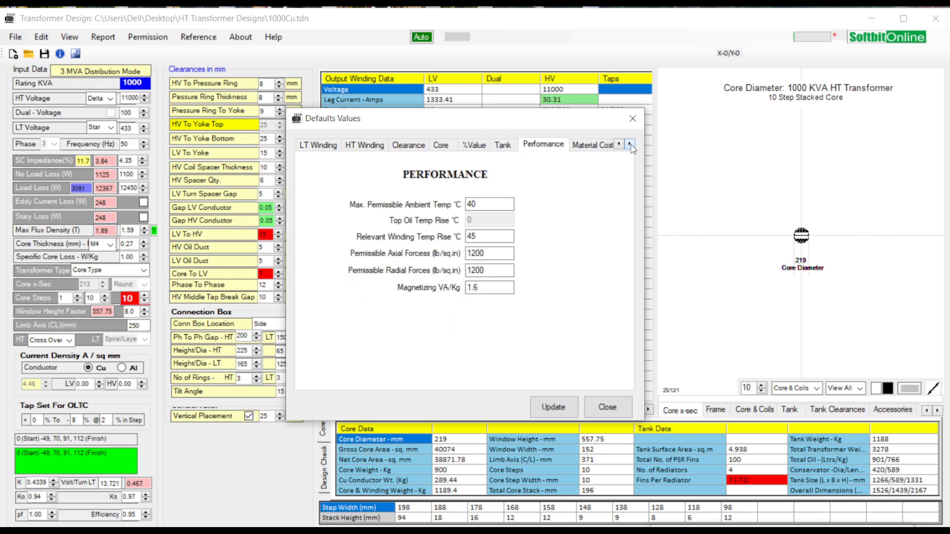
{"action": "left_click", "coordinate": [630, 144]}
{"action": "left_click", "coordinate": [547, 144]}
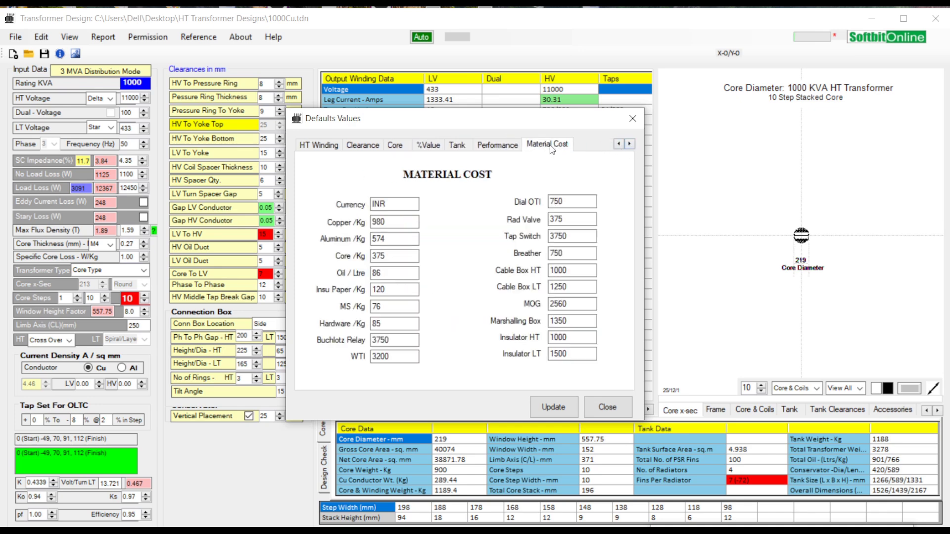
Step: Apply the defaults, recalculating to 891 kg core, 1114 W no-load loss and 1171 kg tank
{"action": "left_click", "coordinate": [567, 409]}
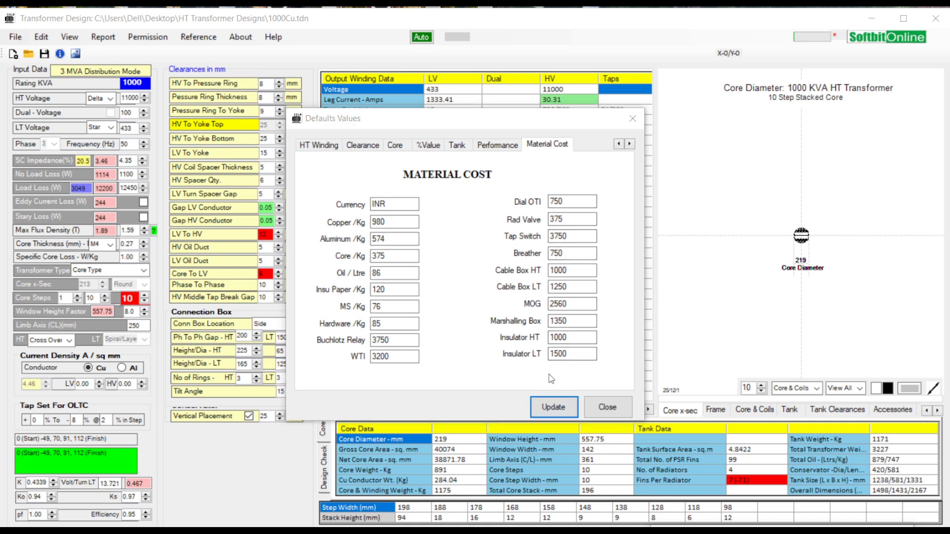
{"action": "left_click", "coordinate": [512, 314]}
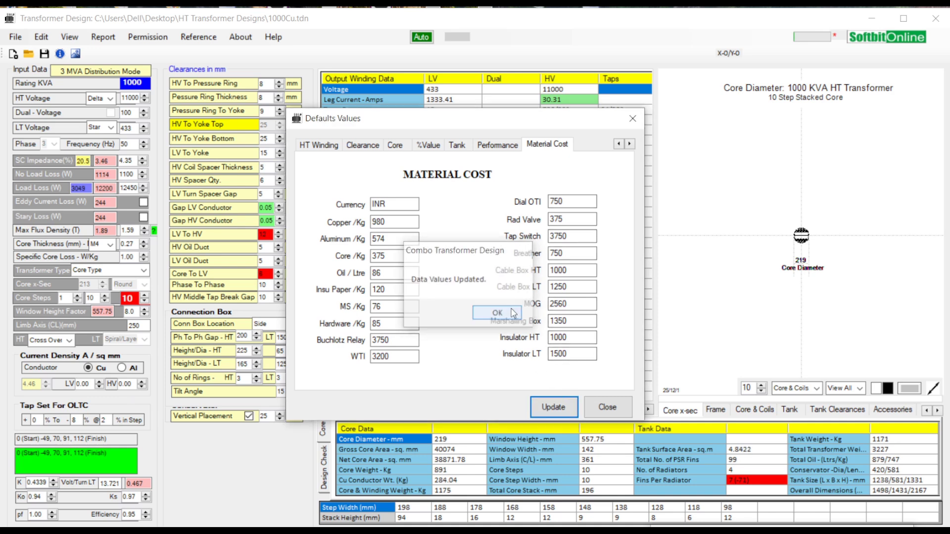
{"action": "left_click", "coordinate": [605, 409]}
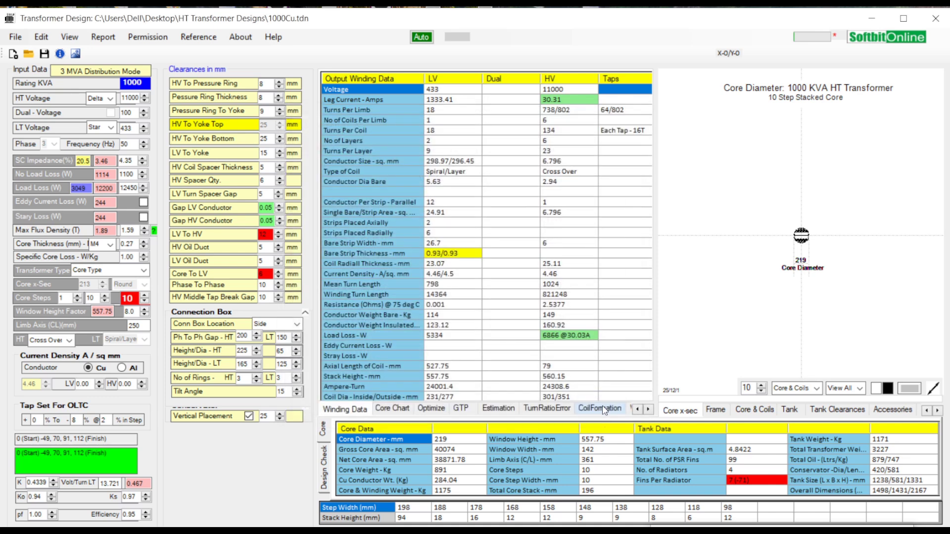
Step: Show the 1000 KVA Core & Coil Assembly drawing full-window, zoomed in and centred
{"action": "left_click", "coordinate": [751, 411]}
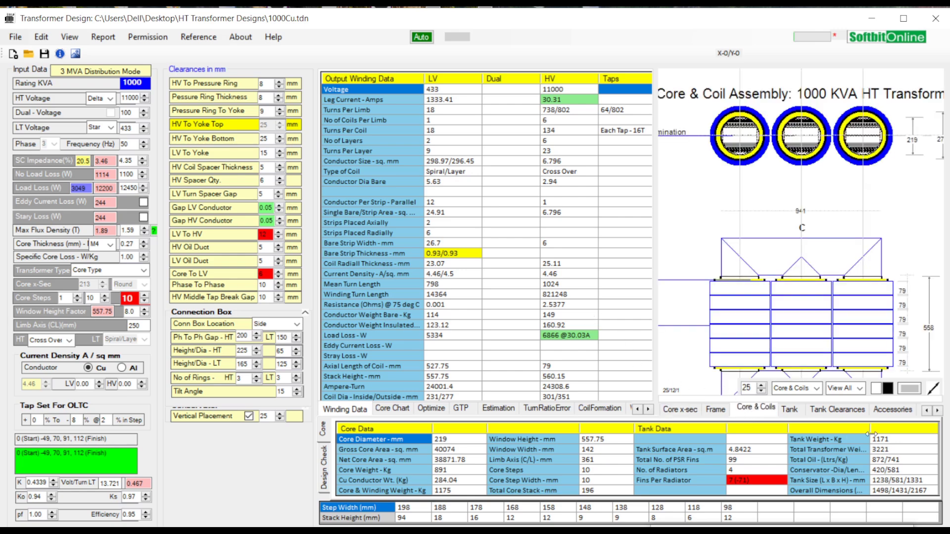
{"action": "left_click", "coordinate": [916, 391]}
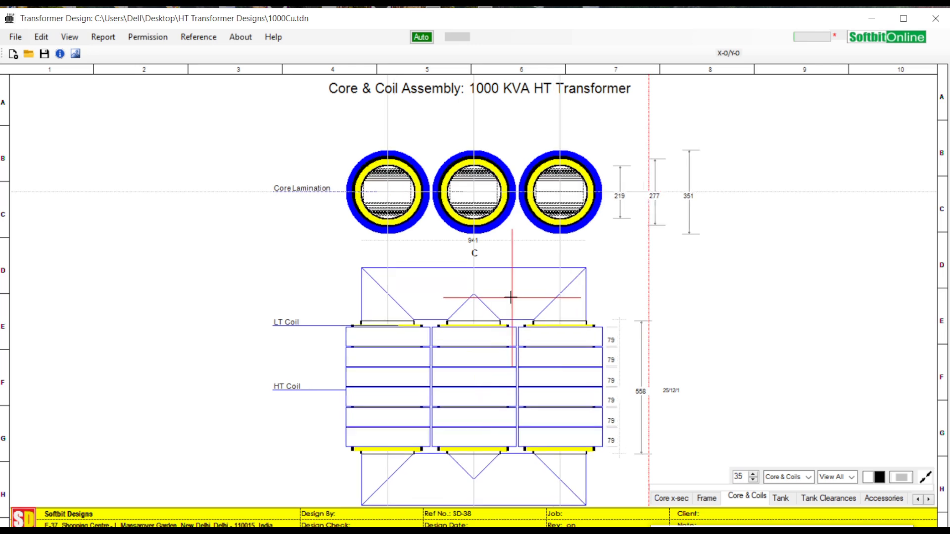
{"action": "scroll", "coordinate": [454, 296], "scroll_direction": "up", "scroll_amount": 3}
{"action": "left_click_drag", "start_coordinate": [453, 296], "coordinate": [404, 287]}
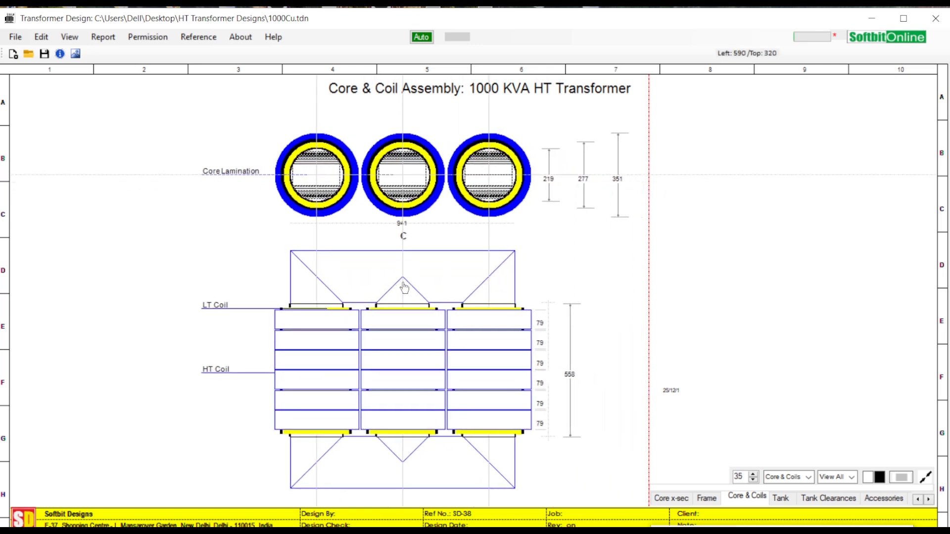